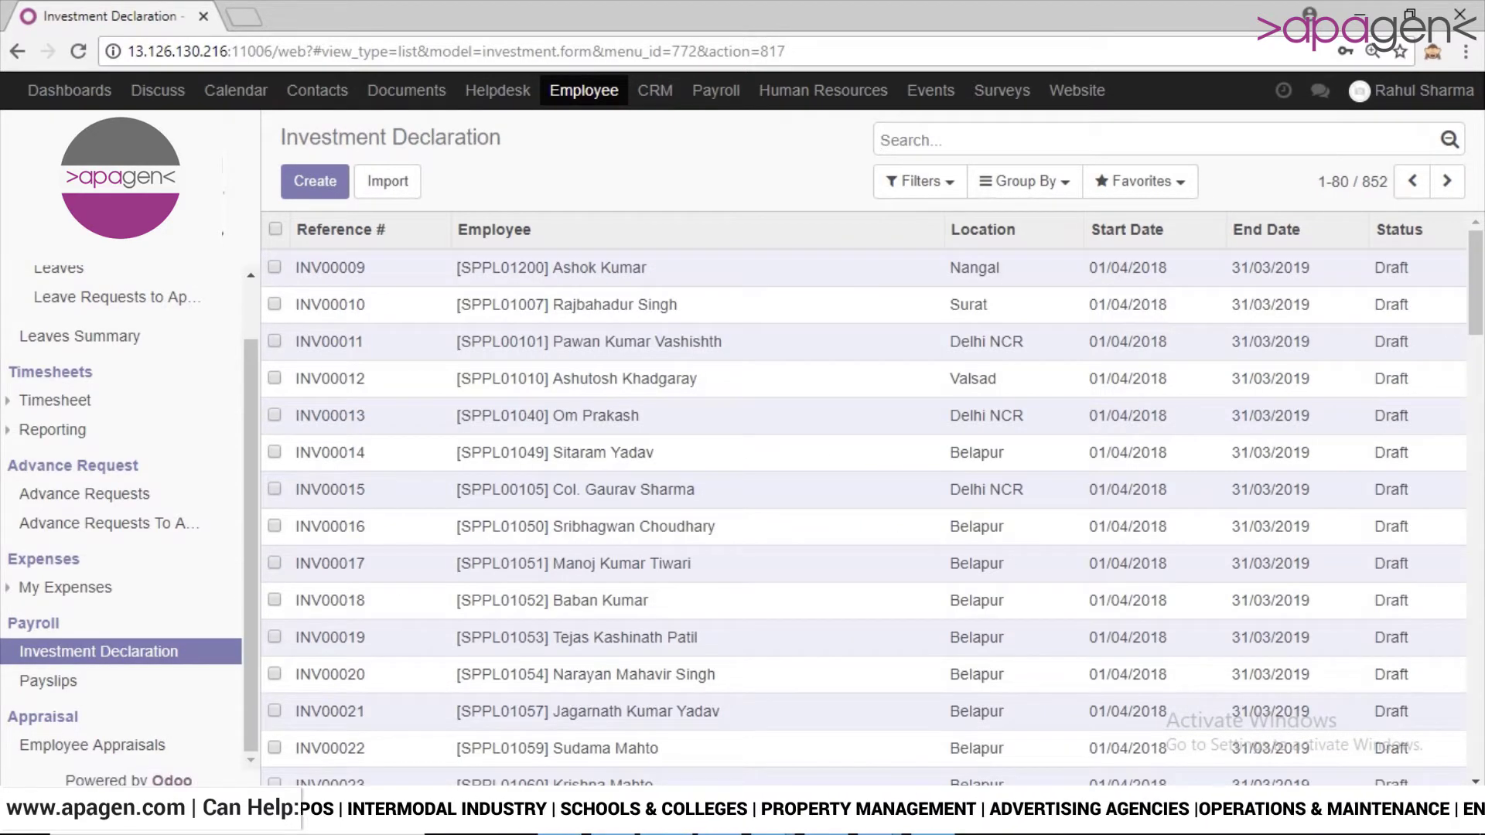
# Create a new investment declaration and set its financial year to 2018-2019.
pyautogui.click(314, 182)
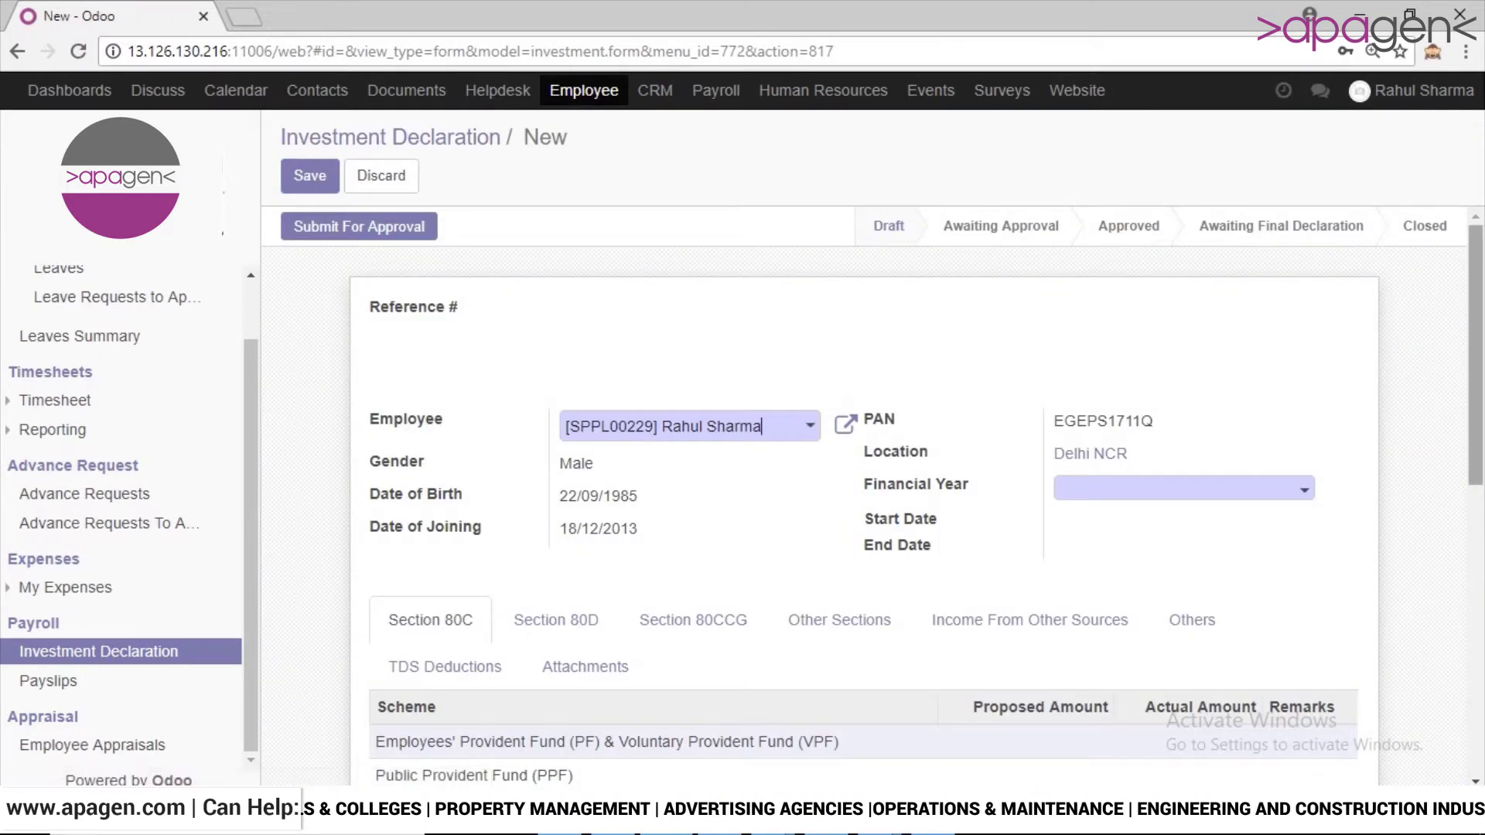
pyautogui.scroll(-3, 872, 495)
pyautogui.scroll(3, 872, 494)
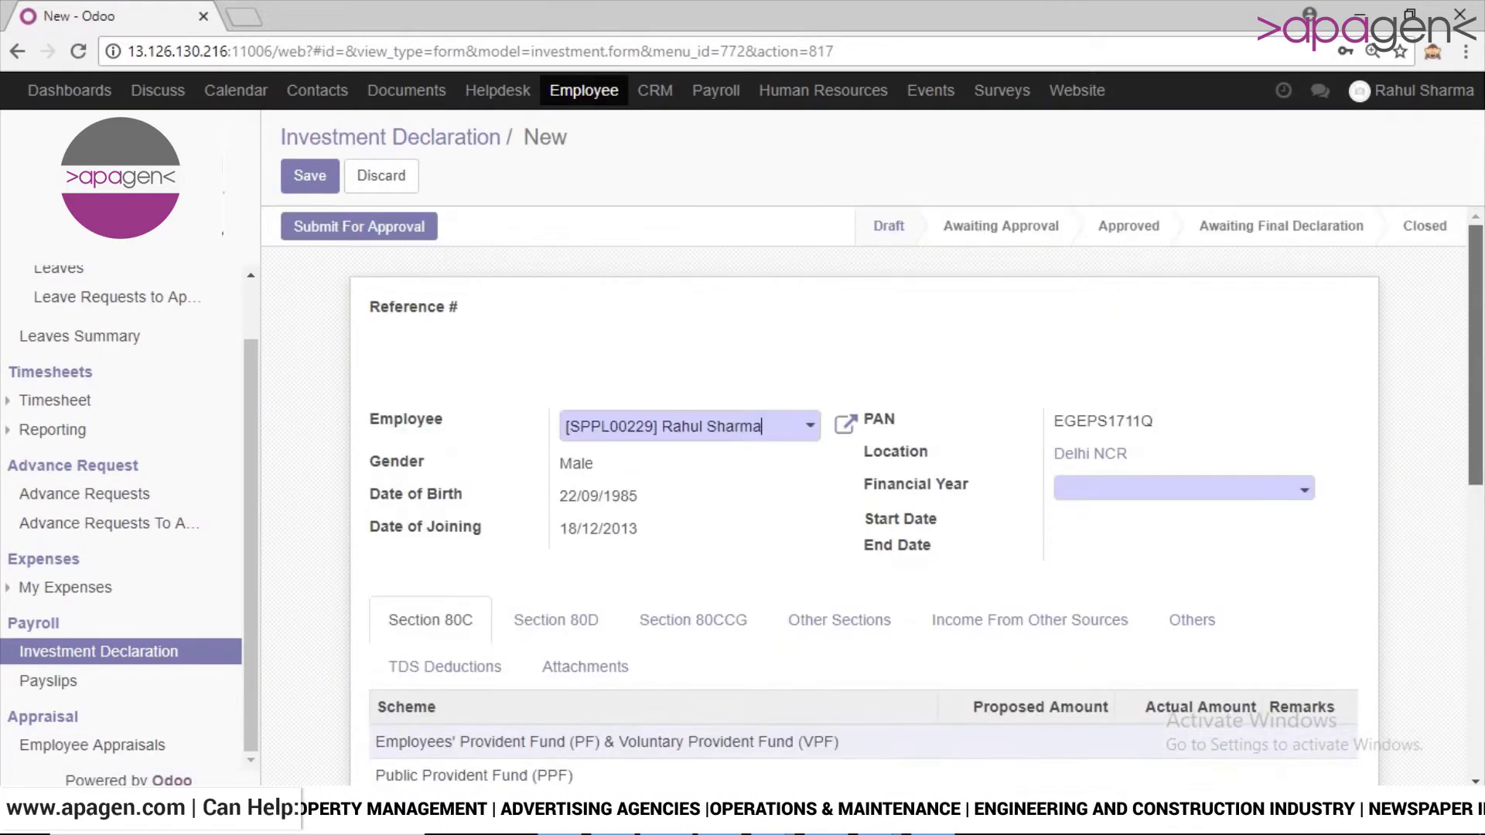
pyautogui.scroll(-3, 872, 495)
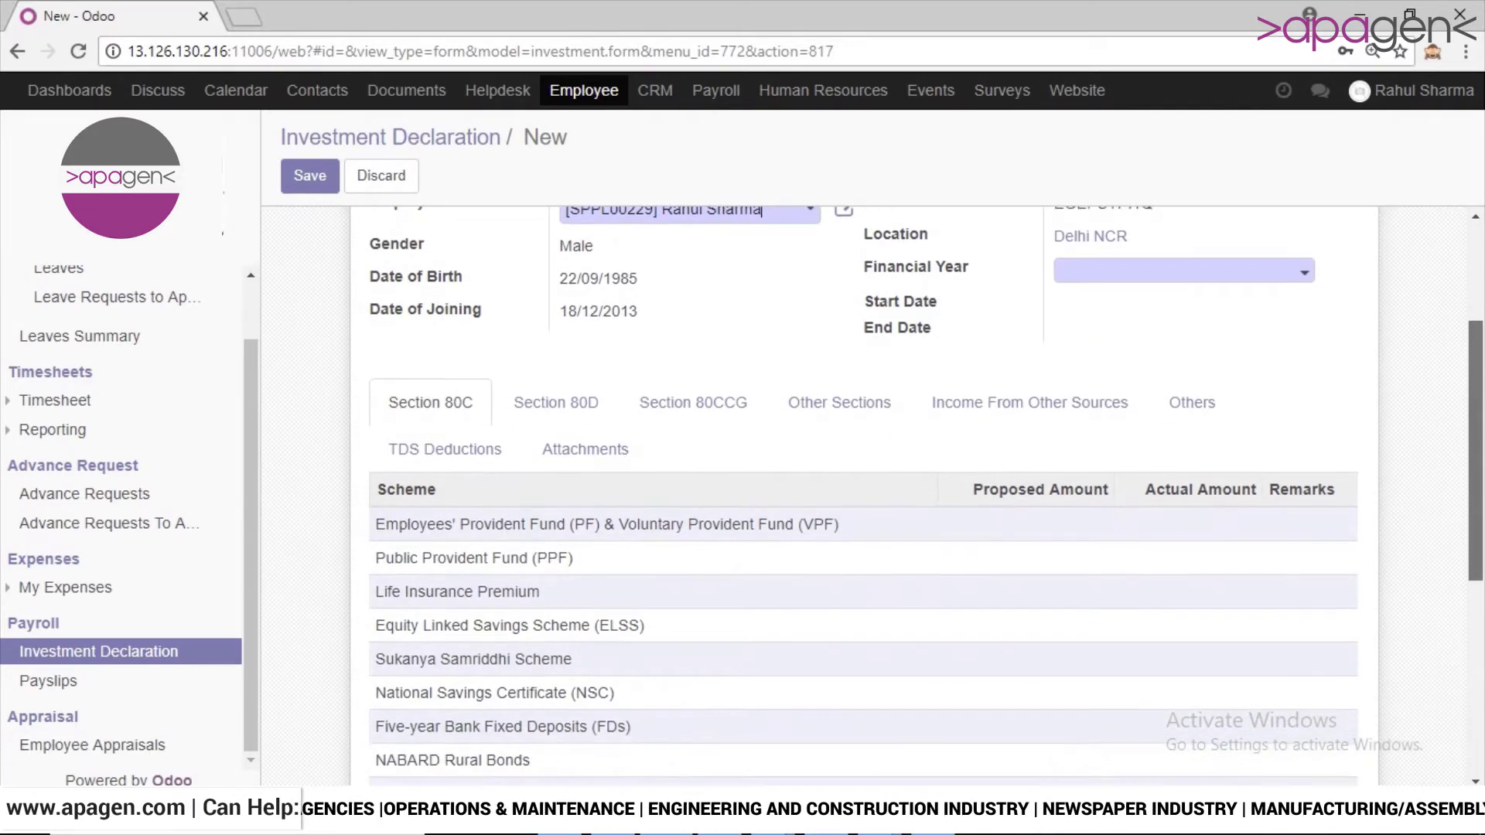
pyautogui.scroll(-1, 872, 495)
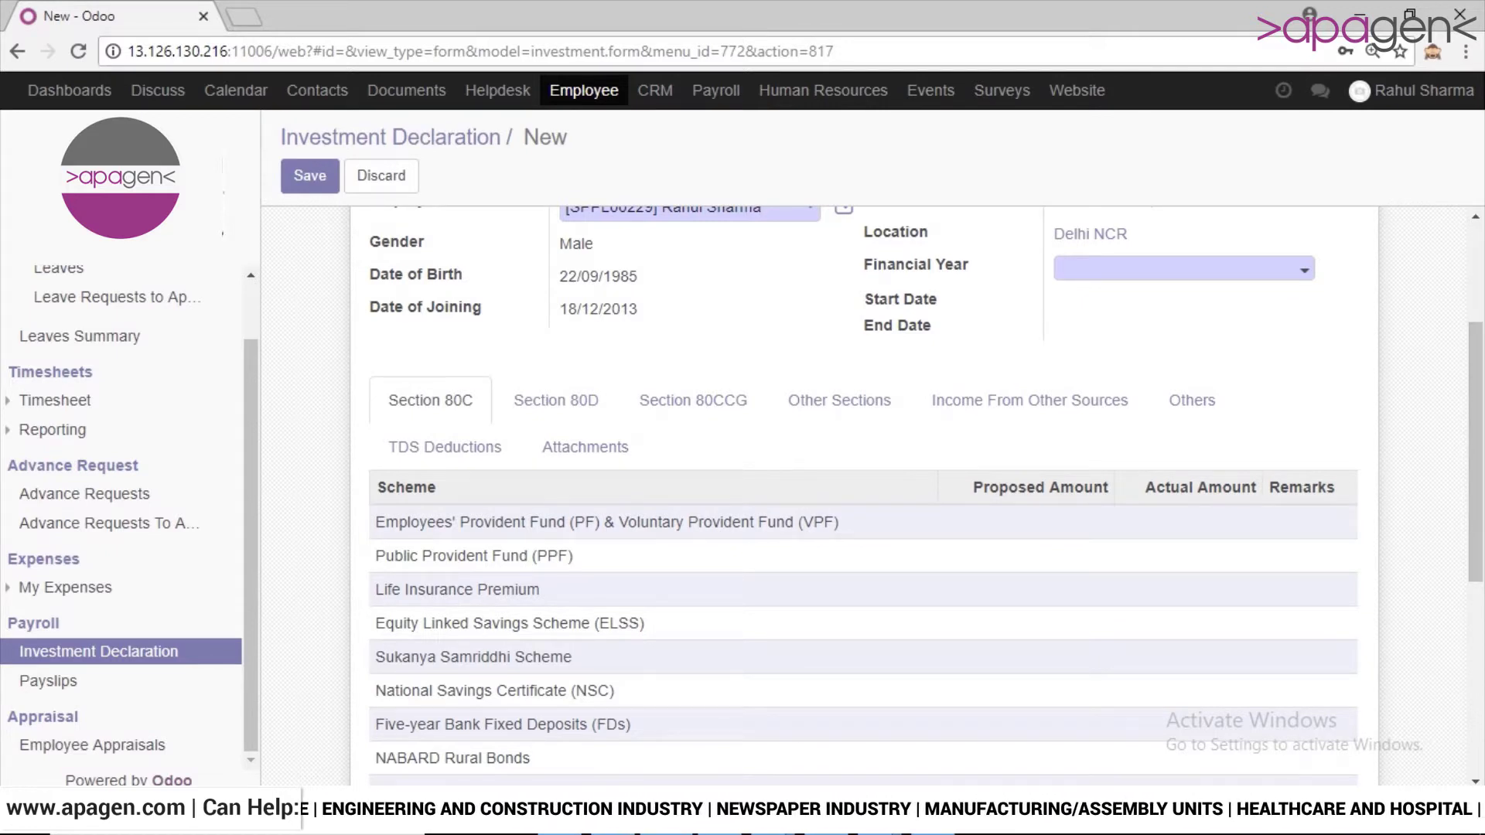
pyautogui.click(1183, 269)
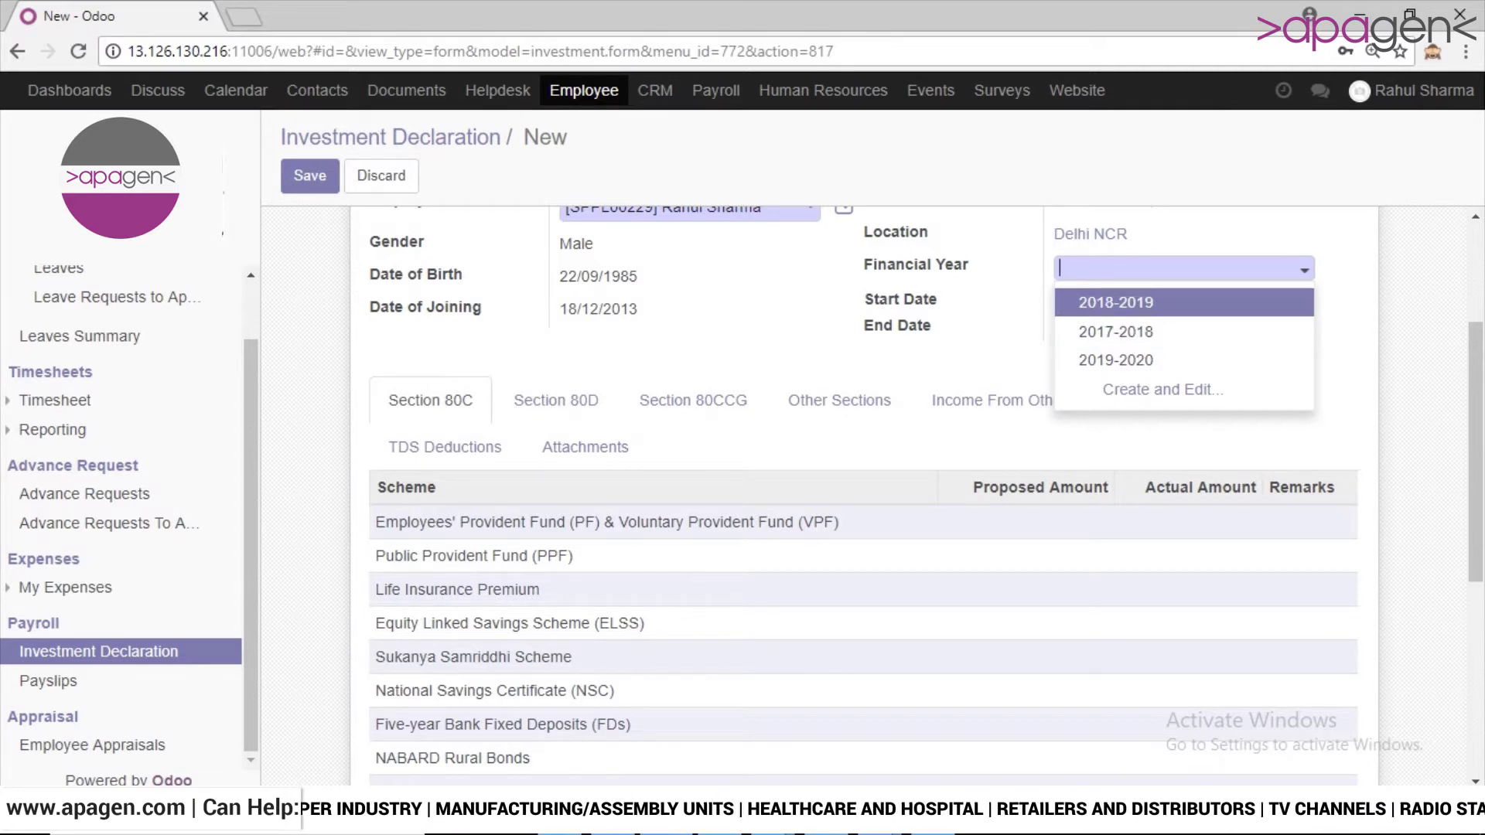
pyautogui.click(1115, 303)
pyautogui.moveTo(1475, 448)
pyautogui.mouseDown()
pyautogui.moveTo(1476, 380)
pyautogui.moveTo(1475, 421)
pyautogui.mouseUp()
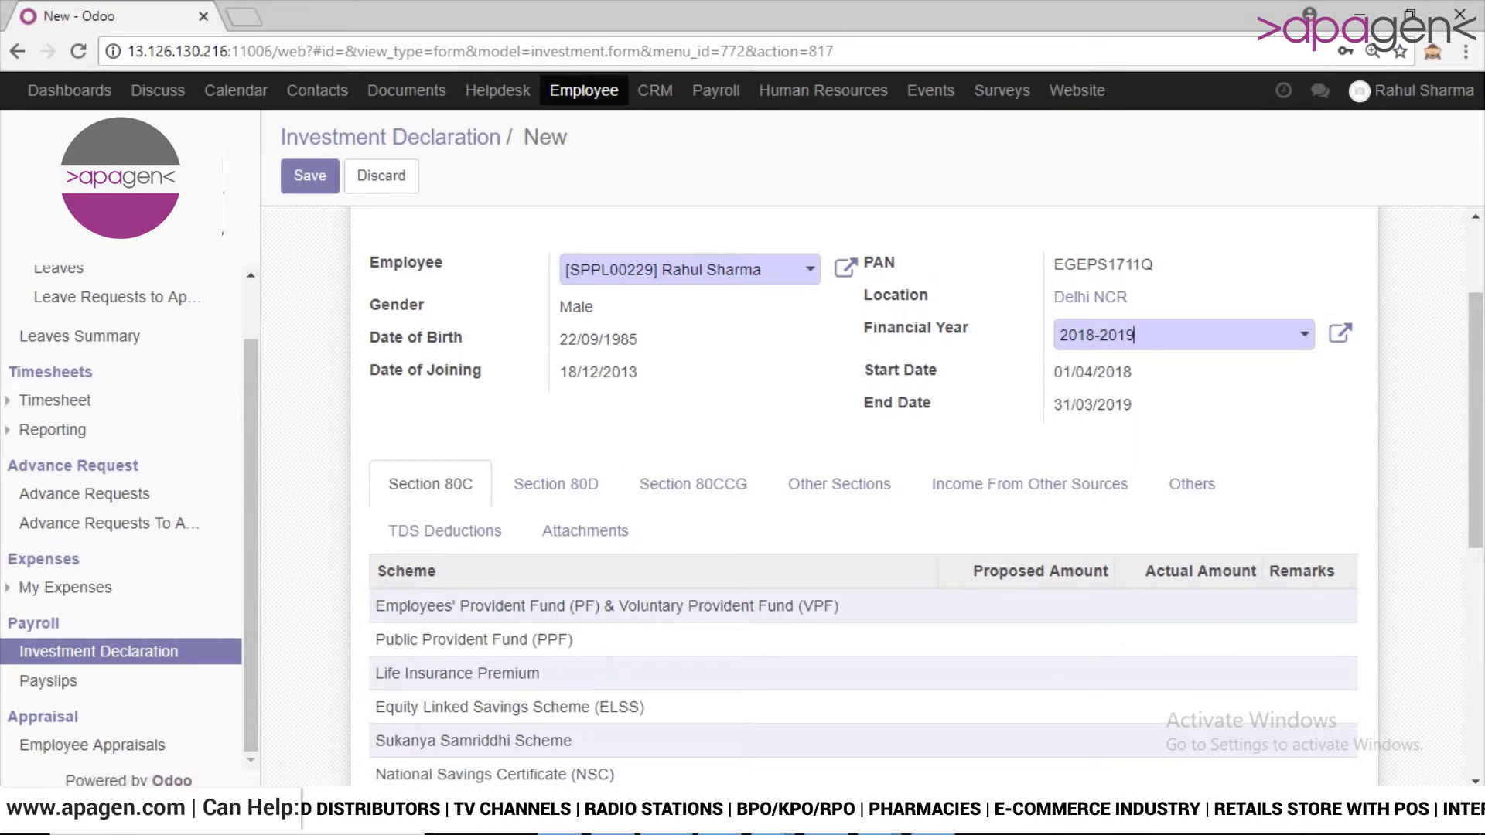
# Enter a proposed amount of 1000 for Employees' Provident Fund (PF) & Voluntary Provident Fund (VPF) under Section 80C.
pyautogui.click(1040, 607)
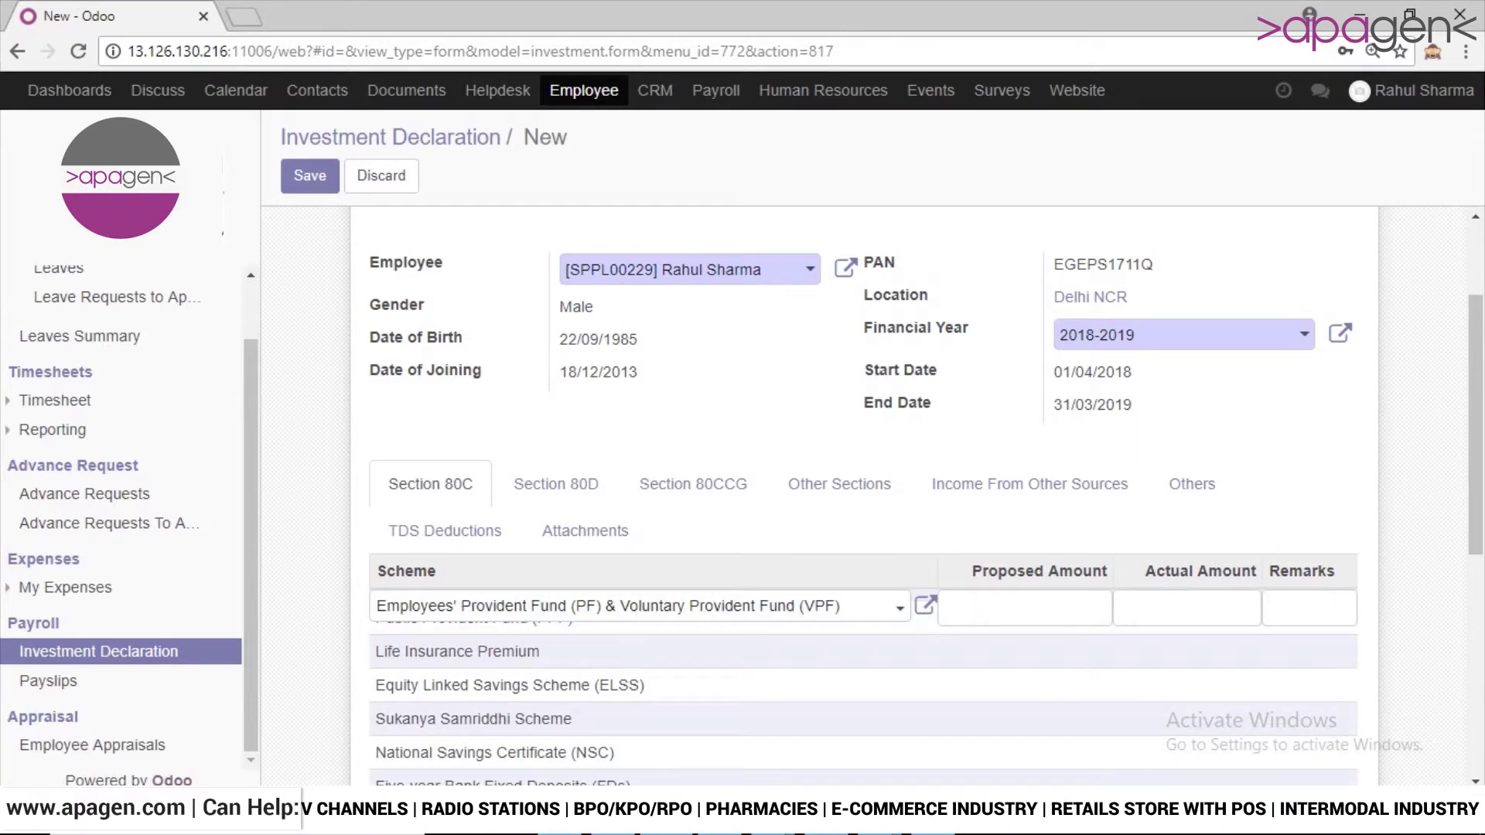
pyautogui.write('1000')
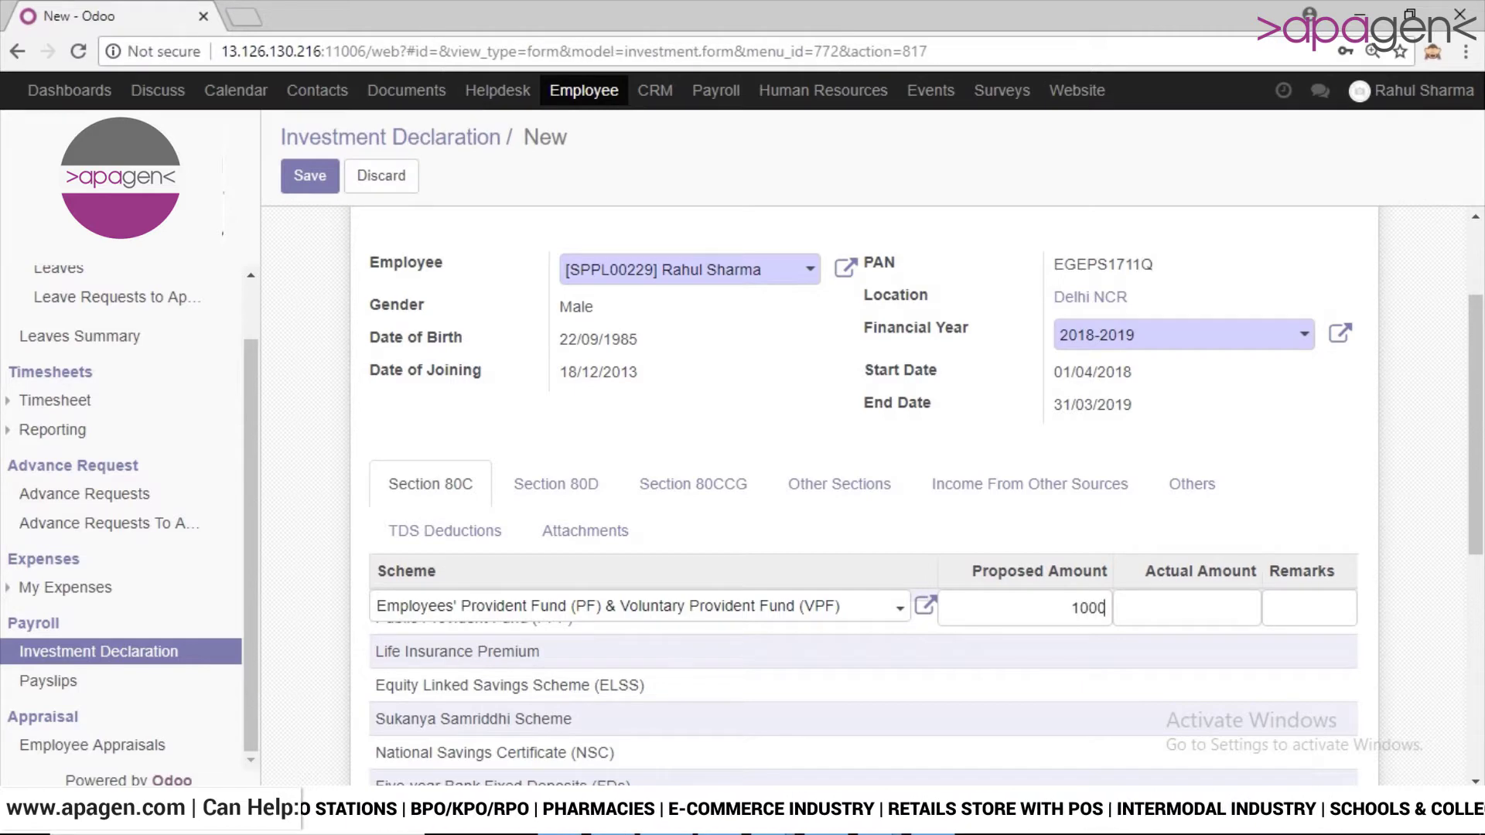
pyautogui.scroll(-3, 863, 493)
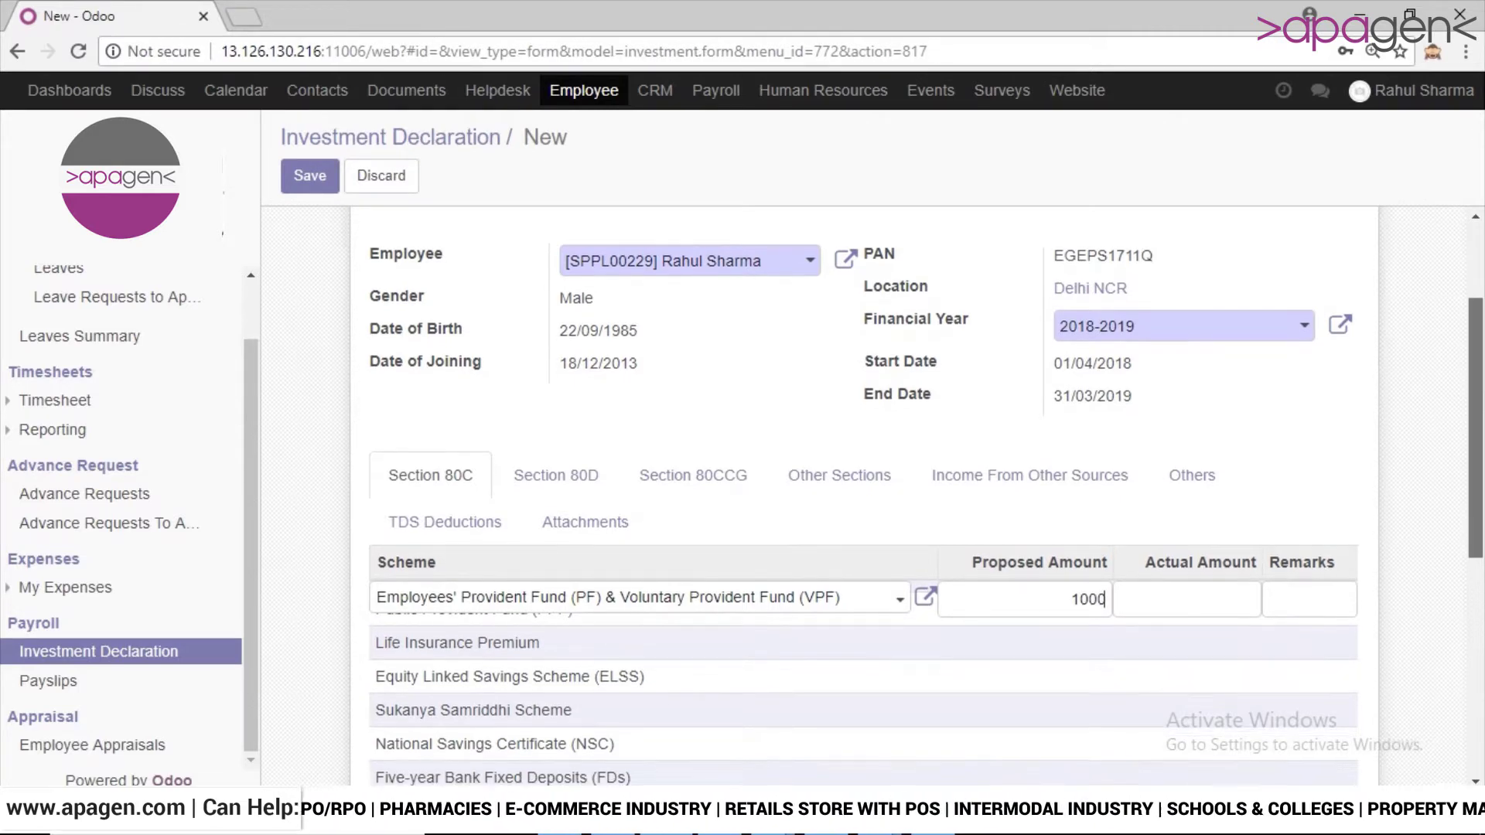
pyautogui.scroll(-3, 863, 493)
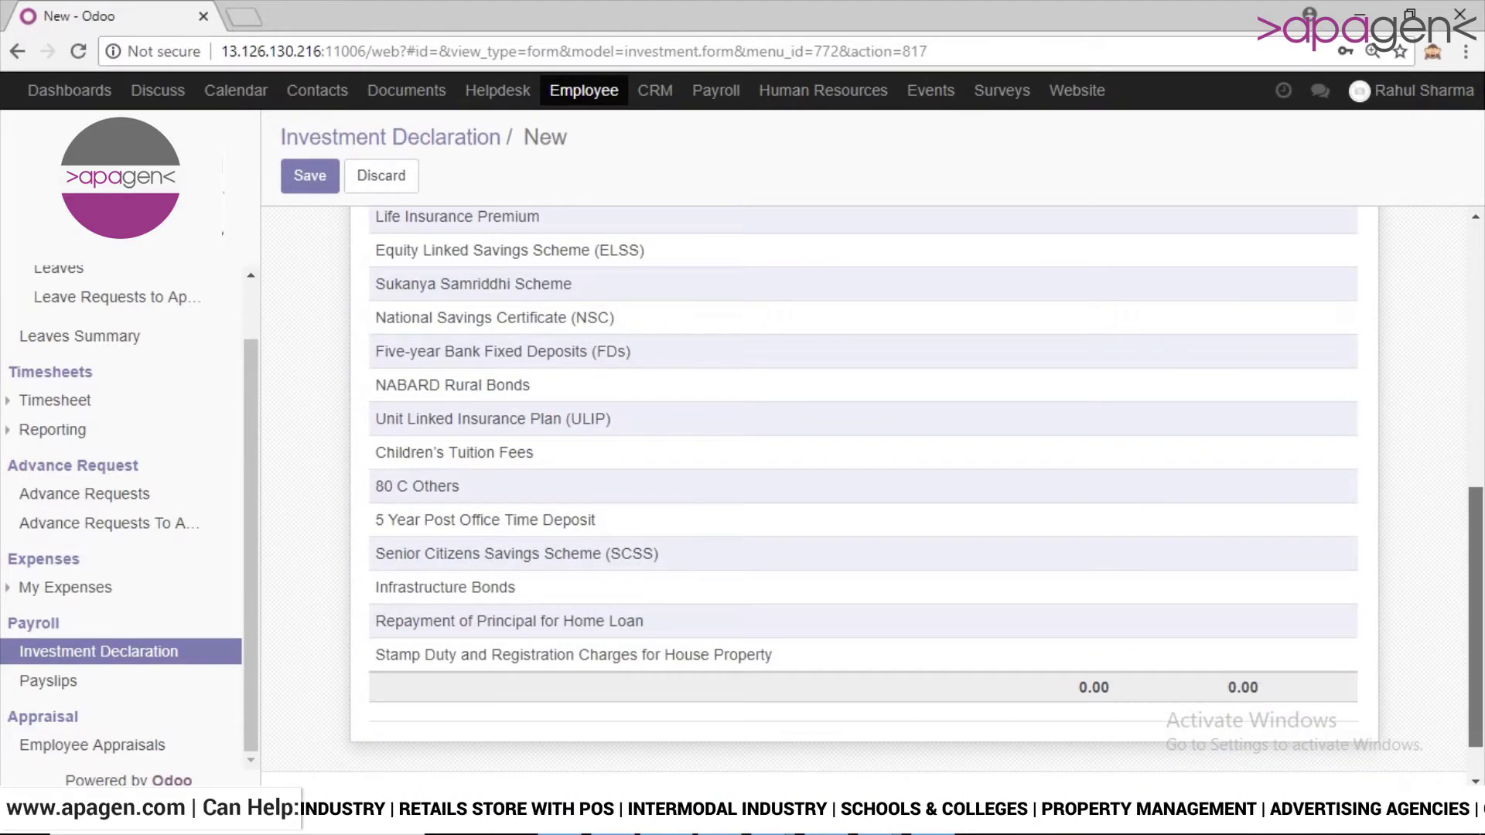
pyautogui.scroll(4, 863, 493)
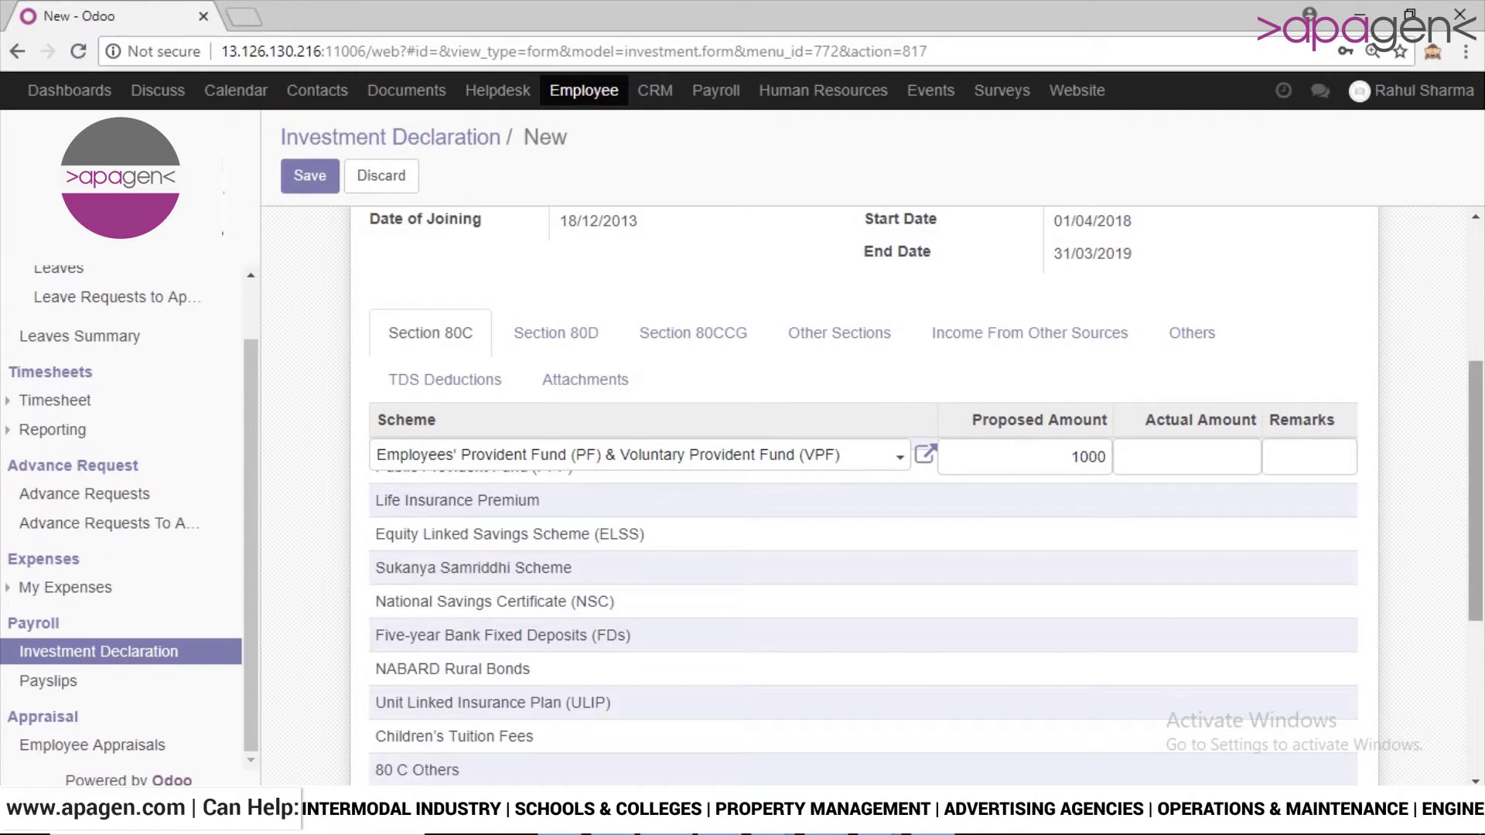
pyautogui.scroll(-1, 863, 493)
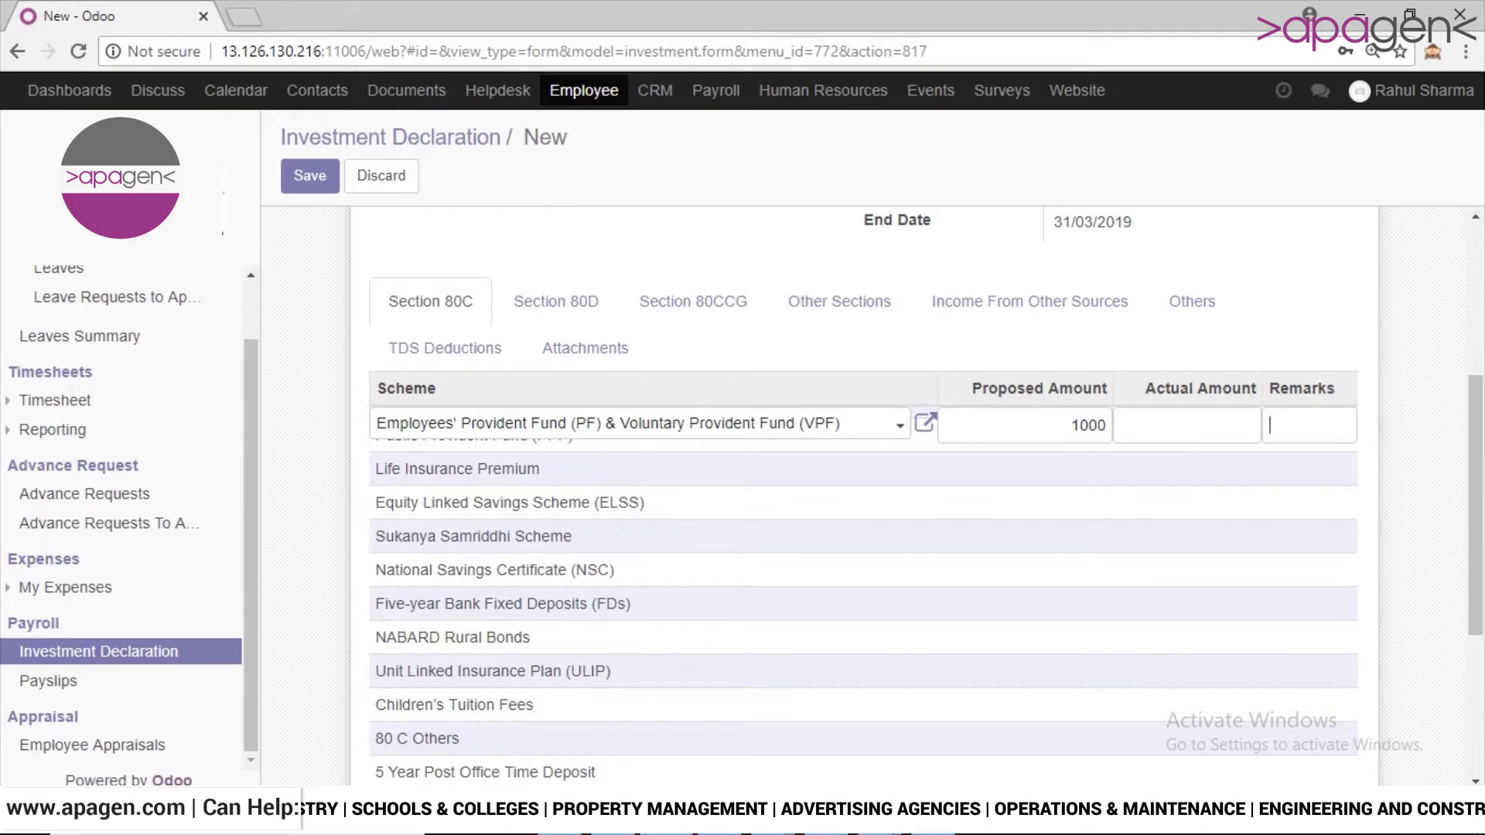
# Enter a proposed amount of 100 for the Income Tax Act health insurance premium scheme under Section 80D.
pyautogui.click(556, 301)
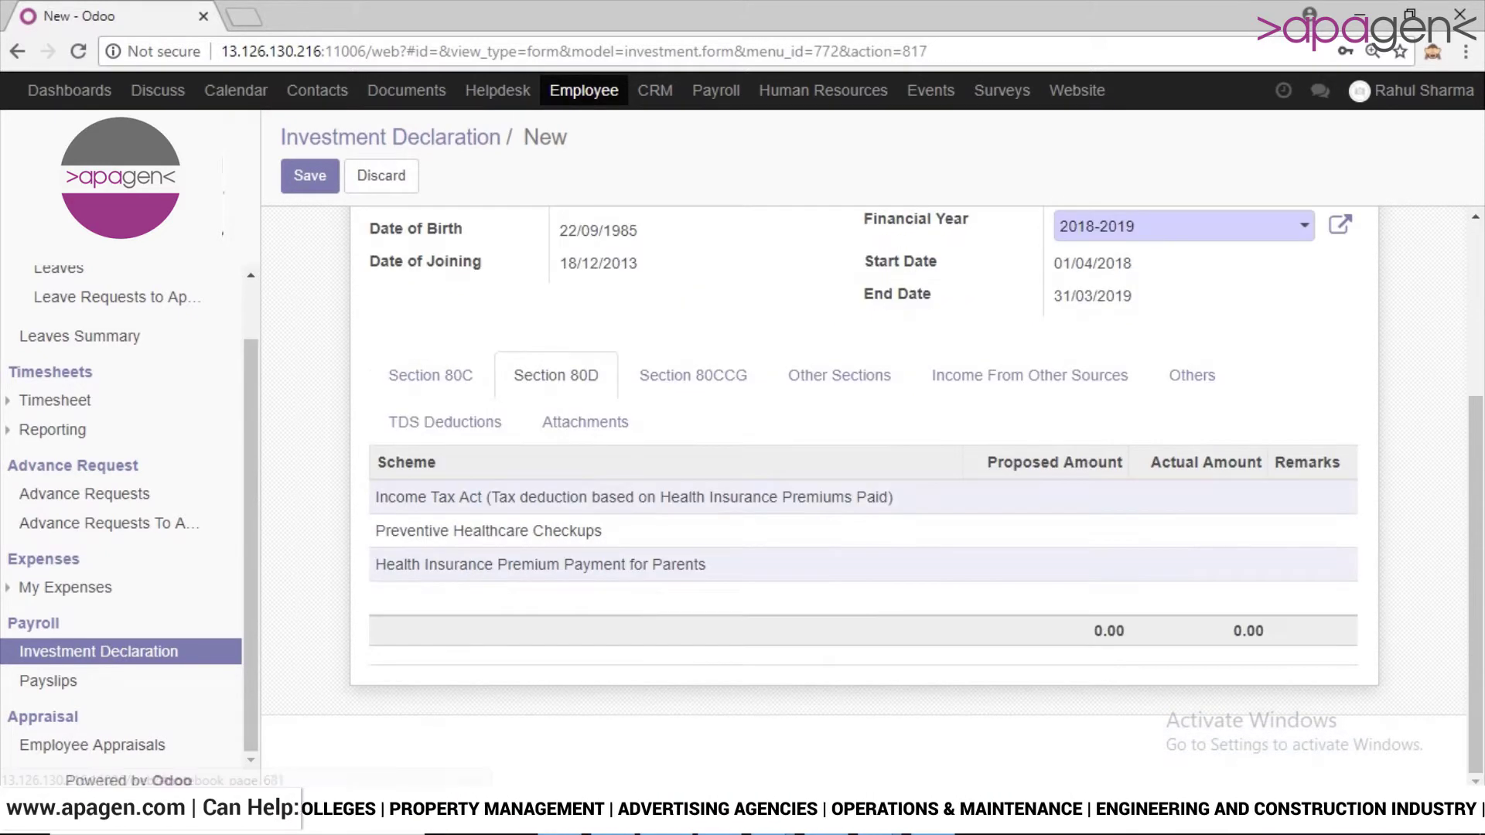
pyautogui.click(1054, 498)
pyautogui.write('100')
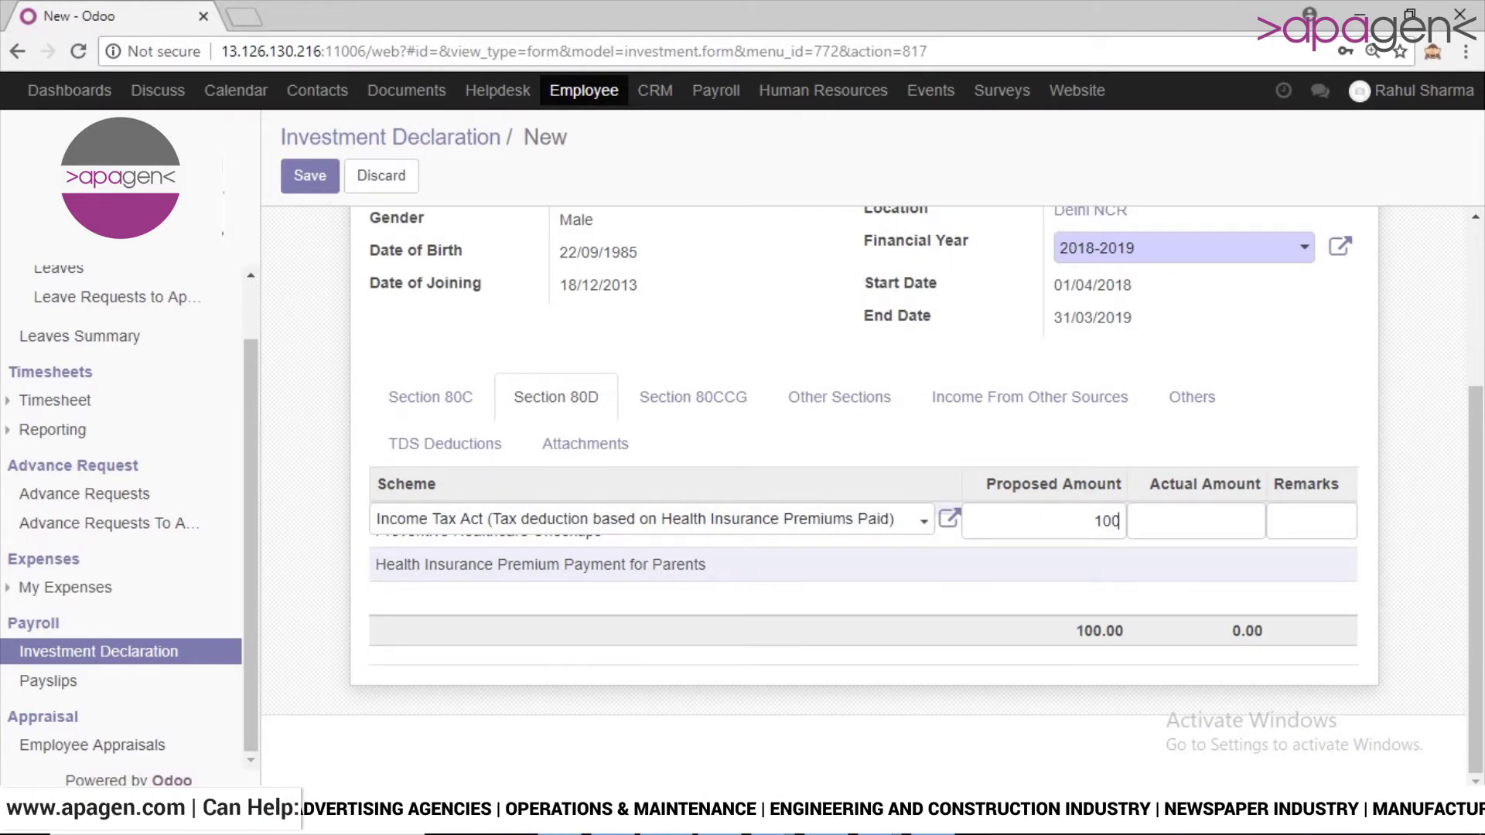
# Enter a proposed amount of 100 for the Rajiv Gandhi Equity Saving Scheme under Section 80CCG.
pyautogui.click(693, 397)
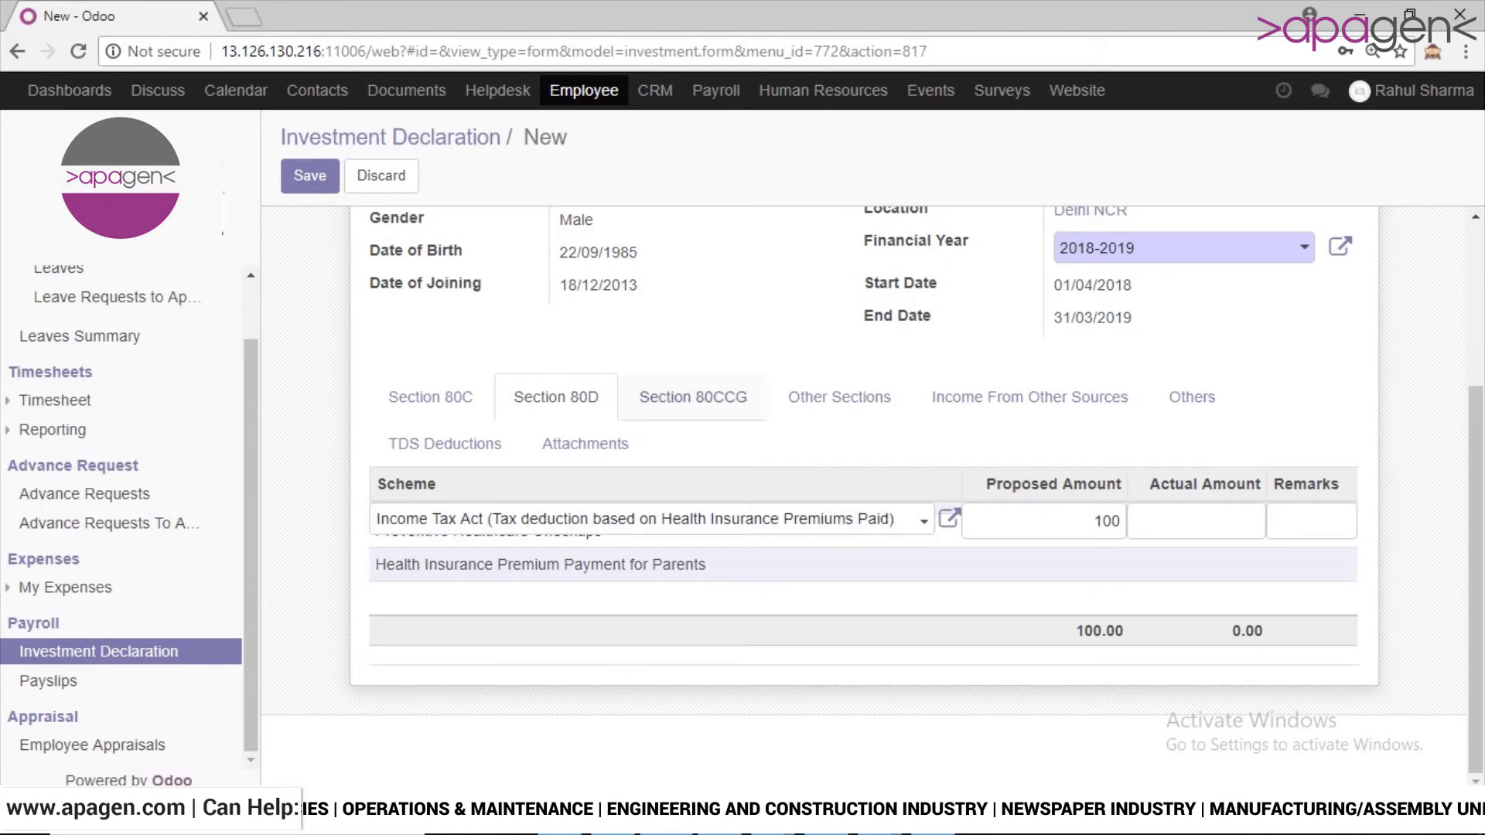
pyautogui.click(1005, 497)
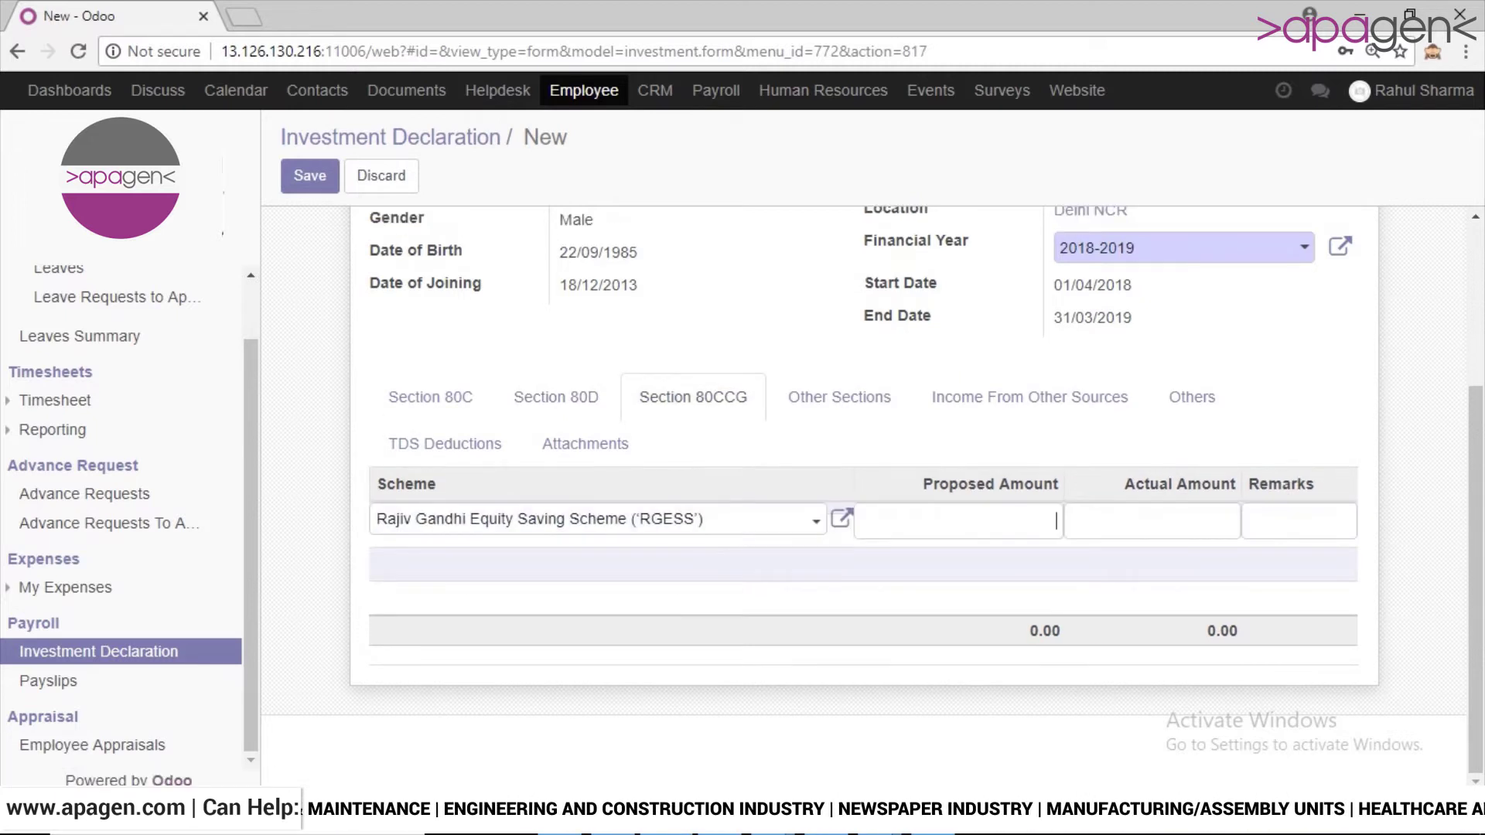
pyautogui.write('100')
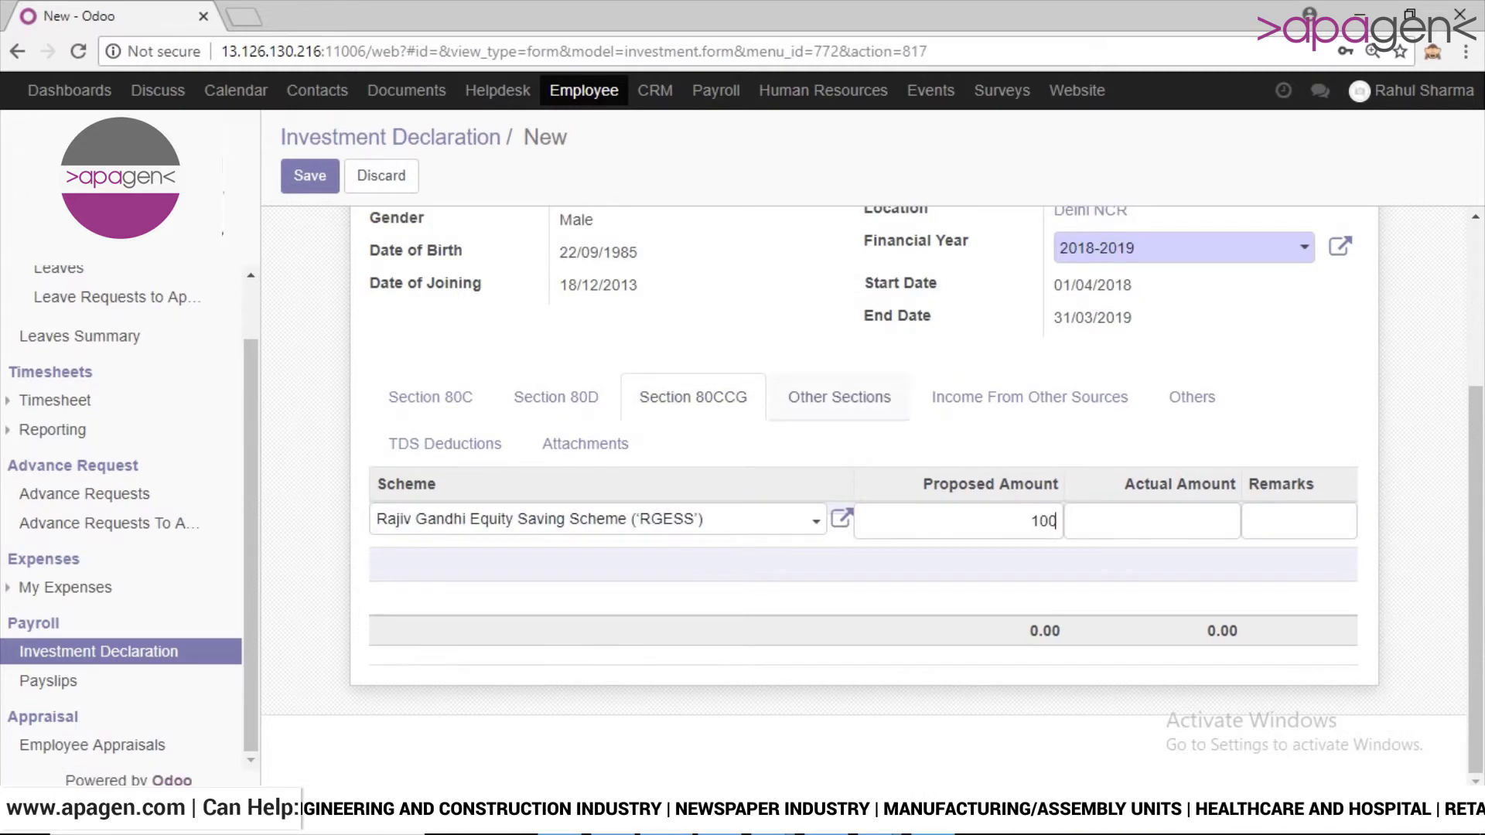
# Enter a proposed amount of 100 for Section 80DDB Investments under Other Sections.
pyautogui.click(839, 396)
pyautogui.click(939, 423)
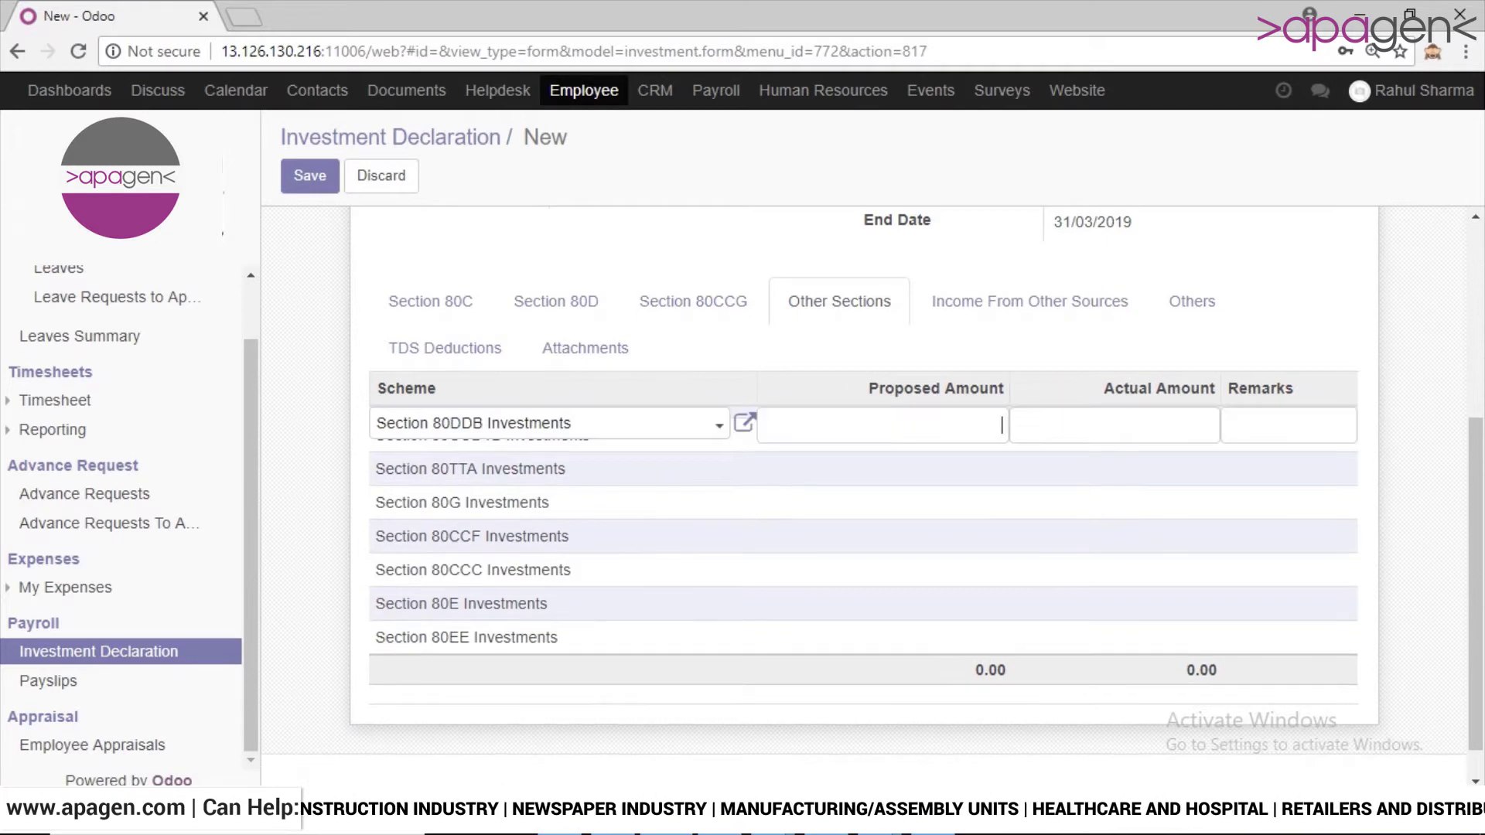
pyautogui.write('100')
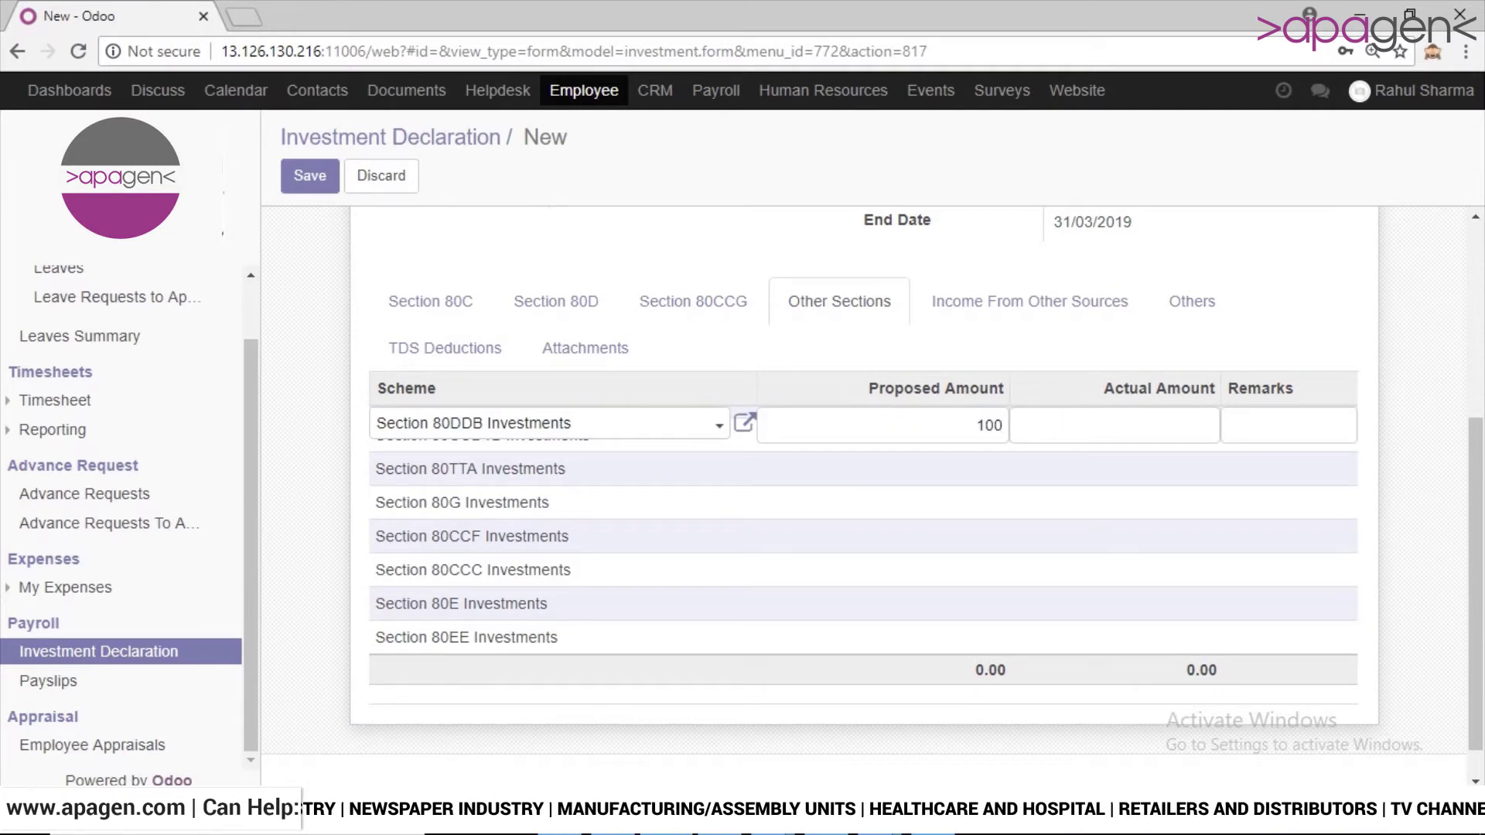
# Add an entry under Income From Other Sources with the income source "Part time business".
pyautogui.click(1029, 300)
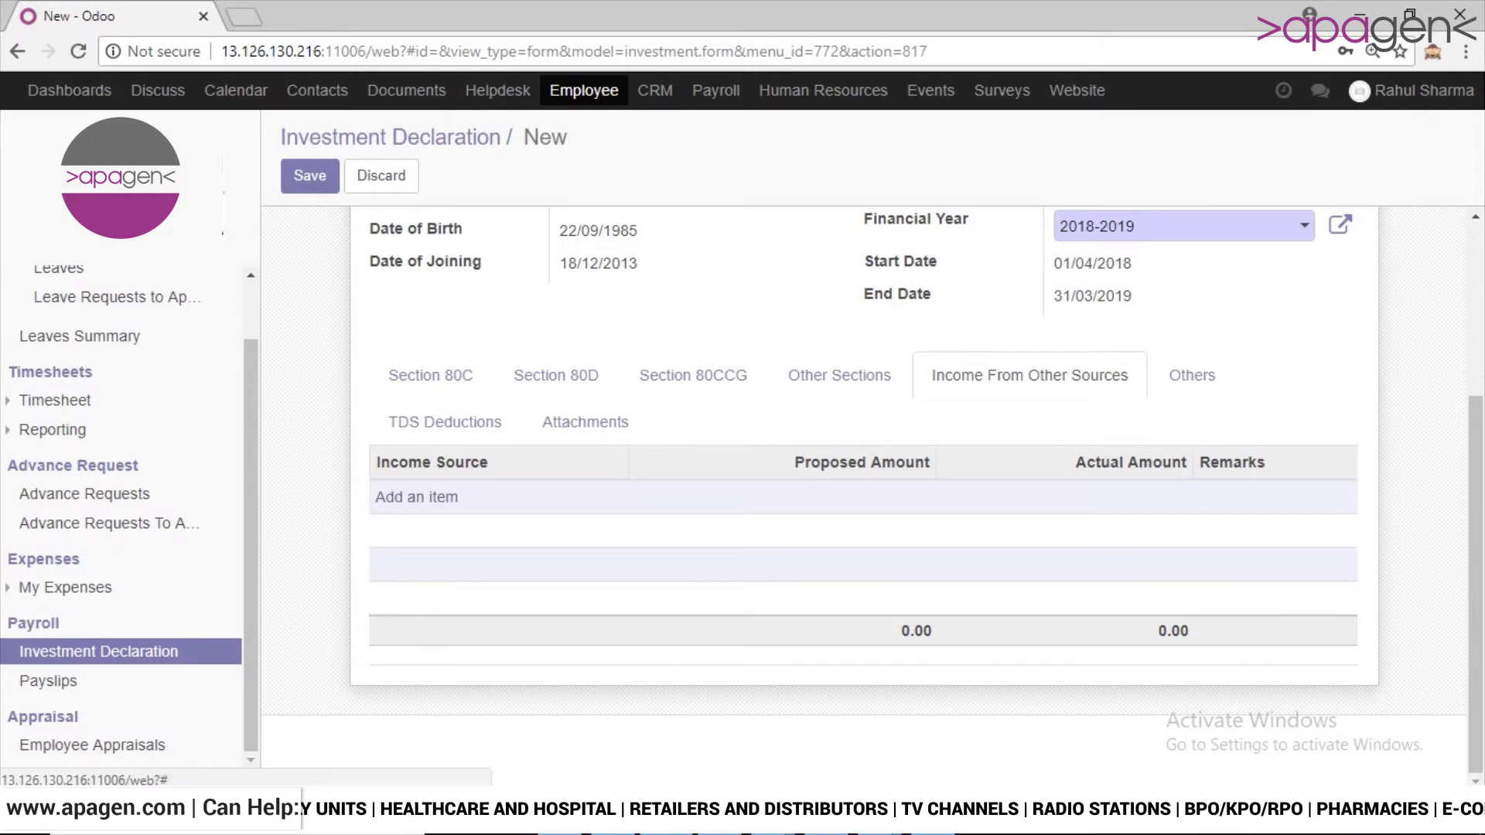
pyautogui.click(416, 496)
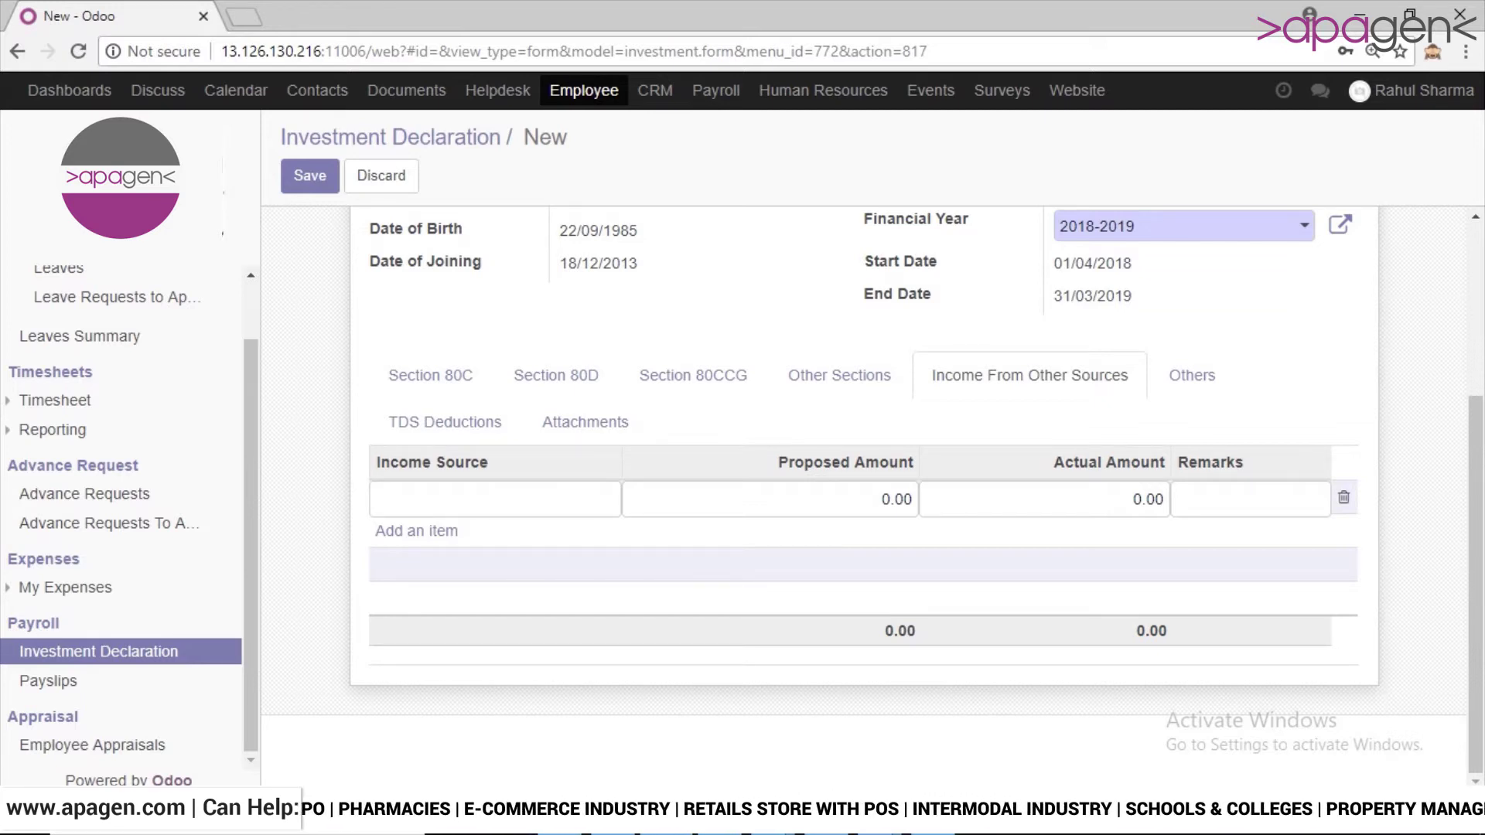
pyautogui.write('B')
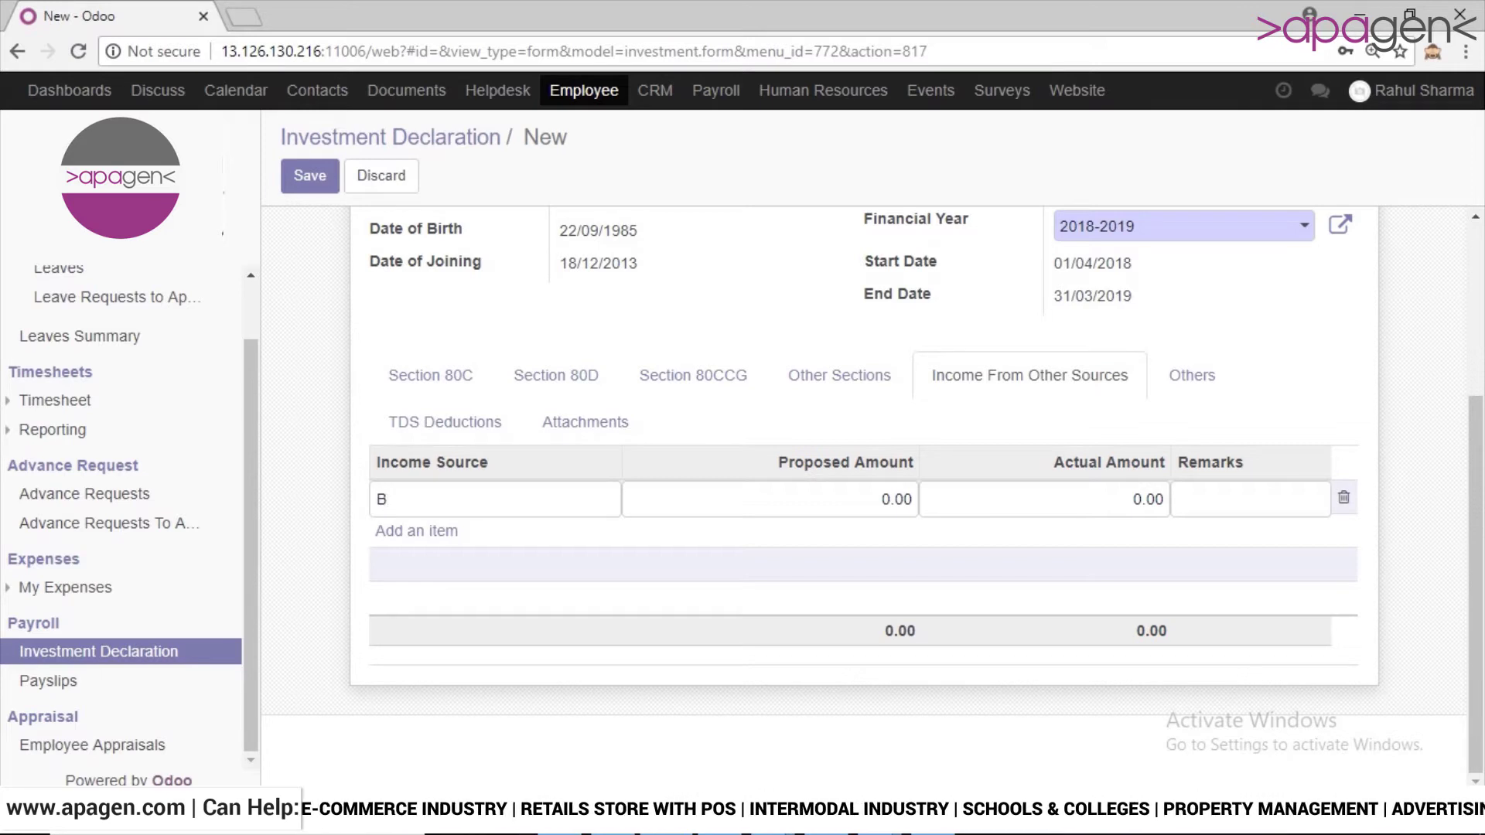
pyautogui.press('BackSpace')
pyautogui.write('Prat')
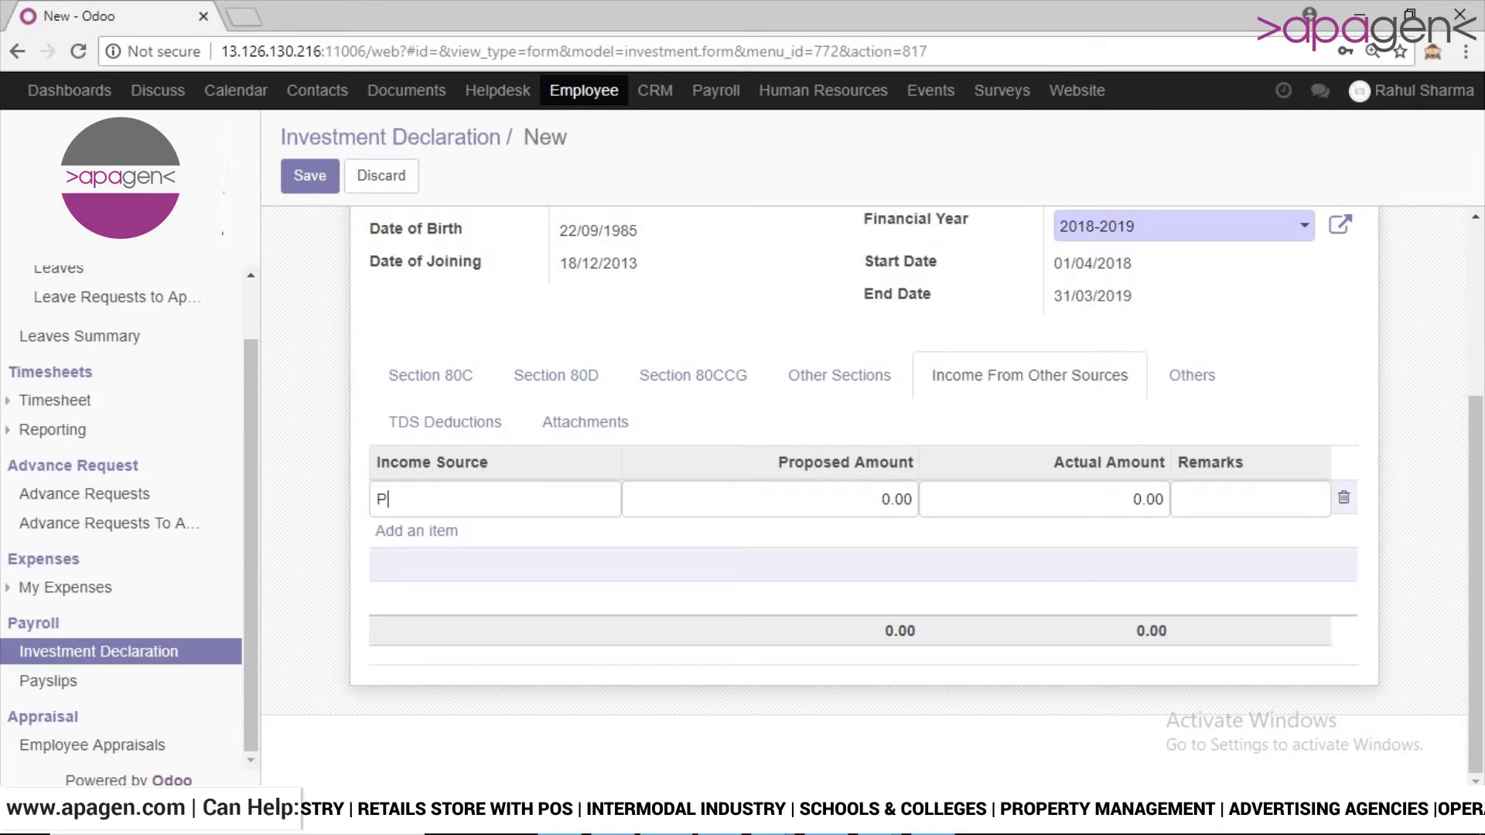
pyautogui.press('BackSpace')
pyautogui.press('BackSpace')
pyautogui.press('BackSpace')
pyautogui.write('ar')
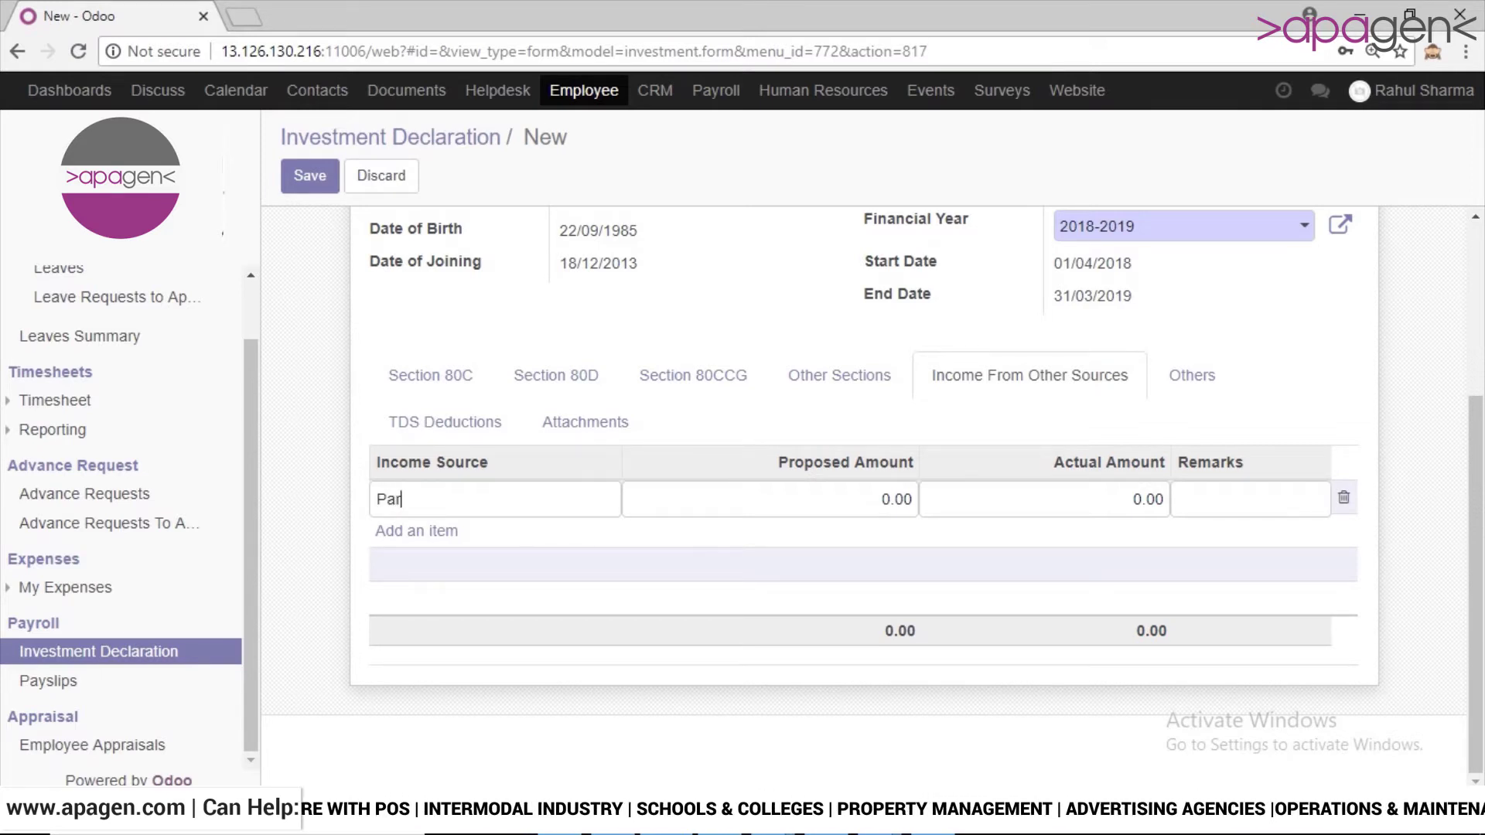
pyautogui.write('t time business')
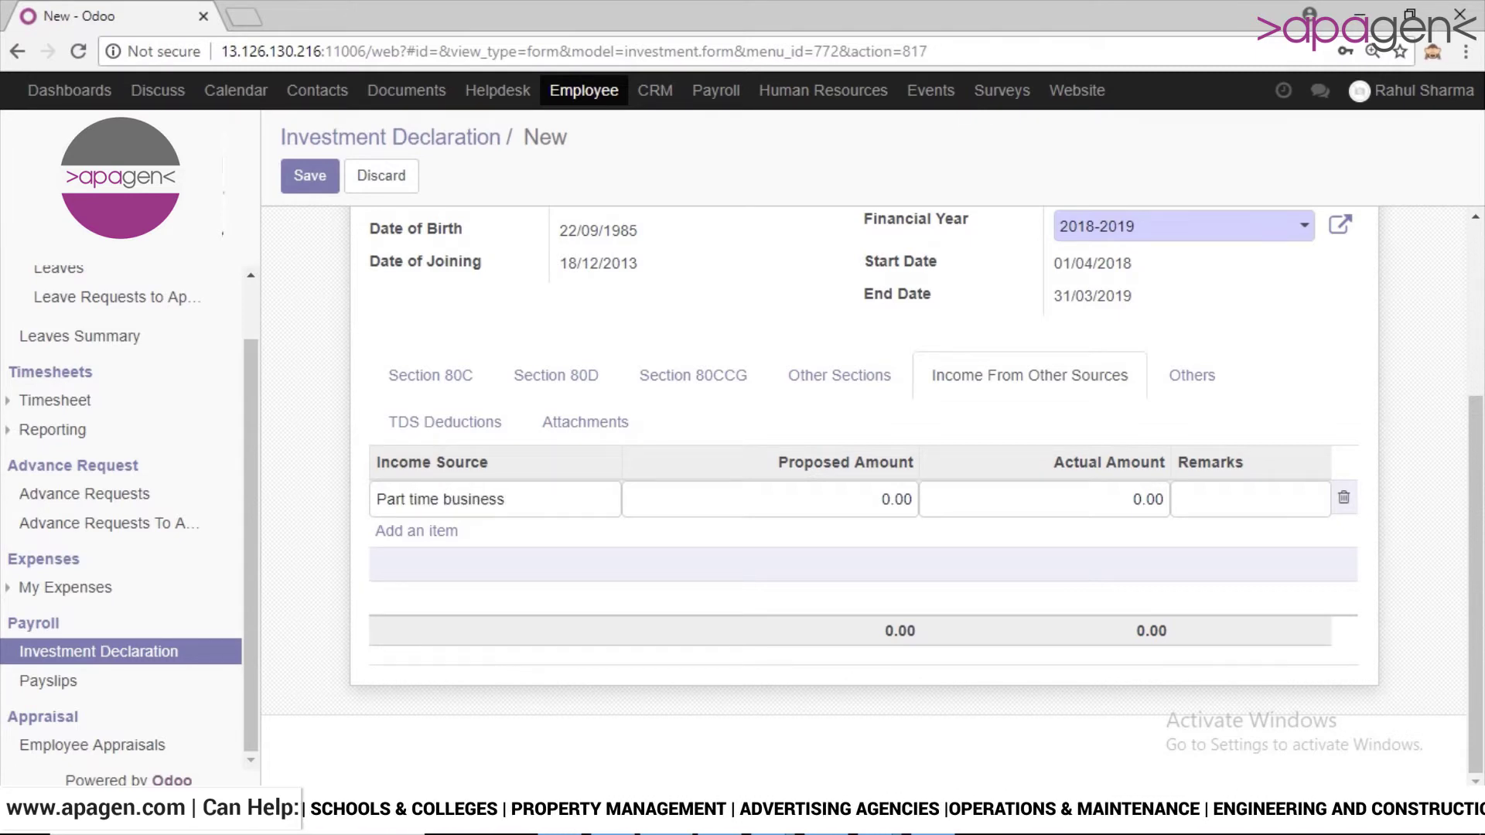
# Change the new entry's income source to "Part time job".
pyautogui.hotkey('shift', 'Left')
pyautogui.hotkey('shift', 'Left')
pyautogui.hotkey('shift', 'Left')
pyautogui.hotkey('shift', 'Left')
pyautogui.hotkey('shift', 'Left')
pyautogui.hotkey('shift', 'Left')
pyautogui.hotkey('shift', 'Left')
pyautogui.hotkey('shift', 'Left')
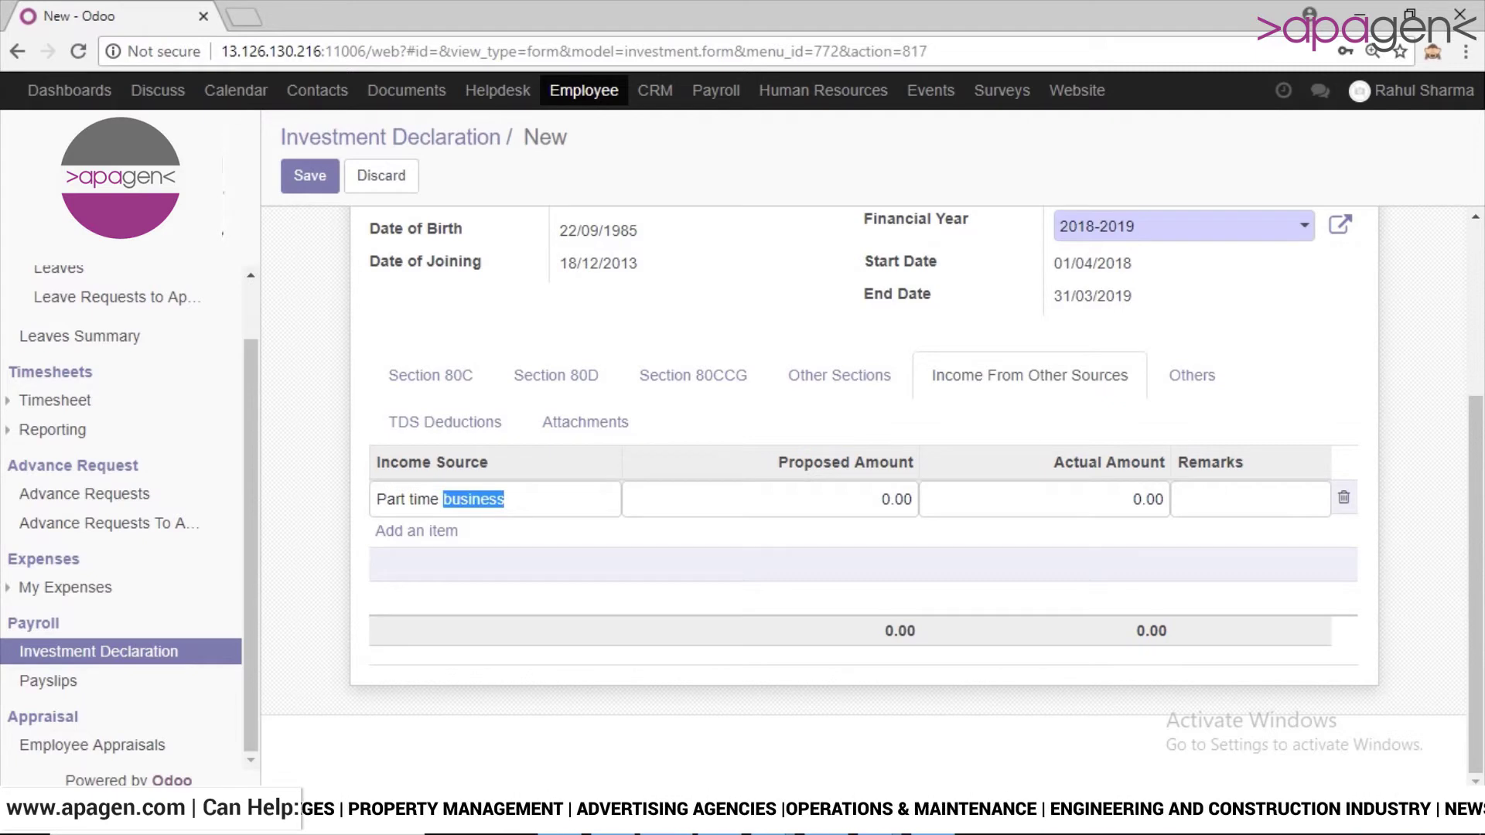
pyautogui.press('BackSpace')
pyautogui.write('jon')
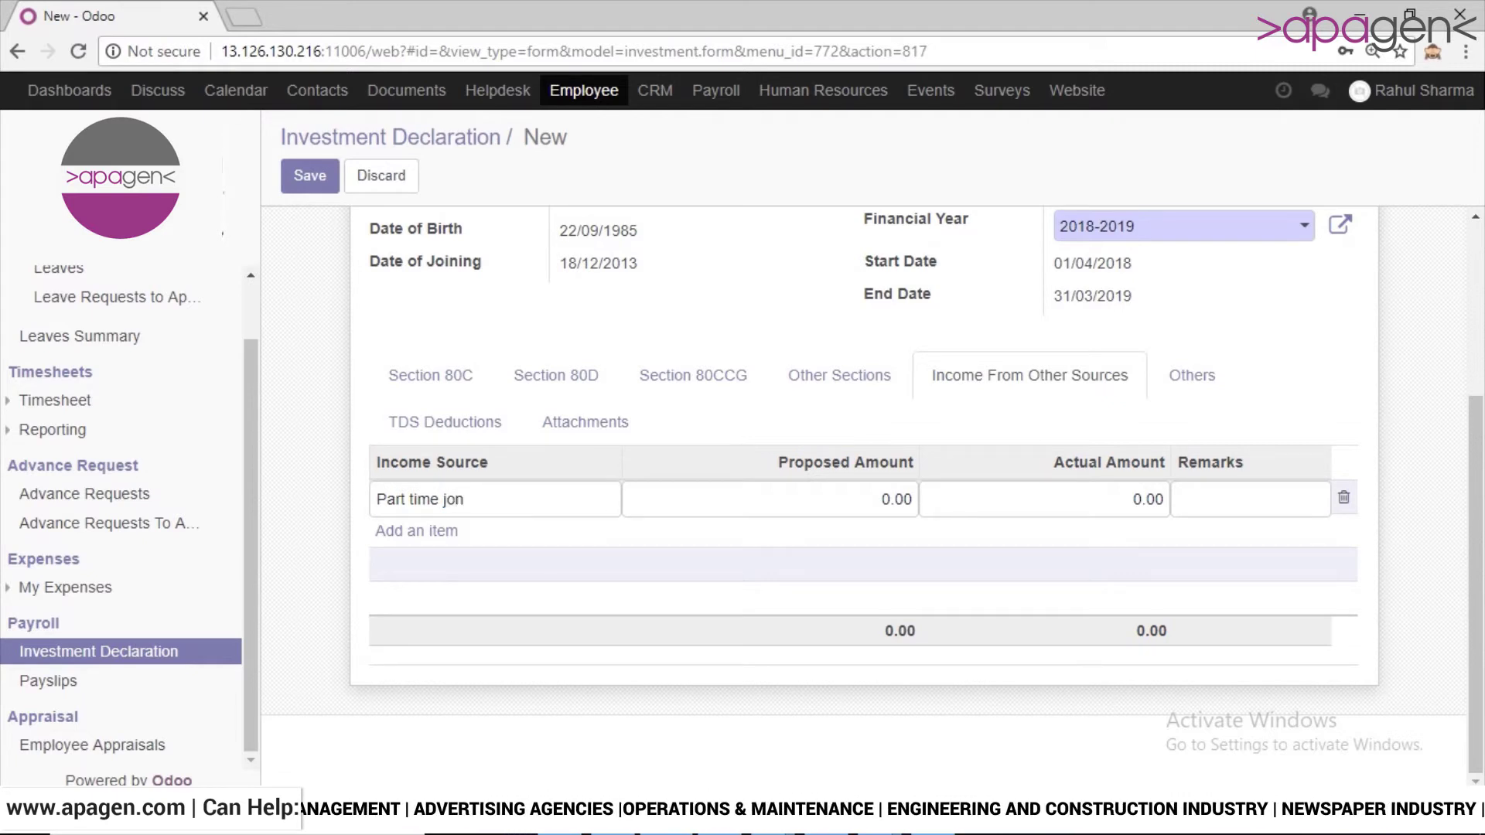
pyautogui.press('BackSpace')
pyautogui.write('b')
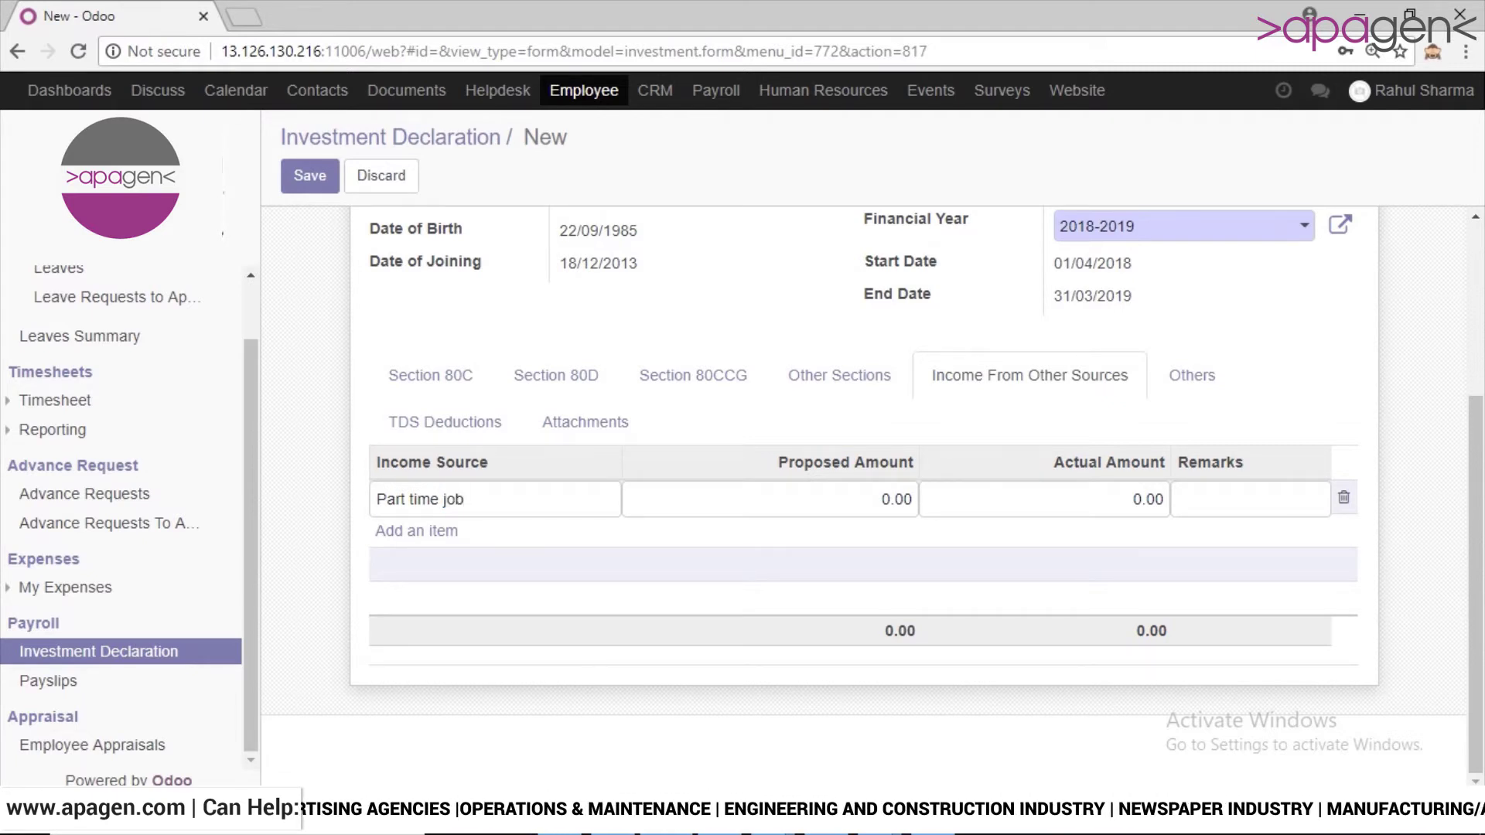
# Set the proposed amount of the part-time job income to 100.00 and commit the row.
pyautogui.press('Tab')
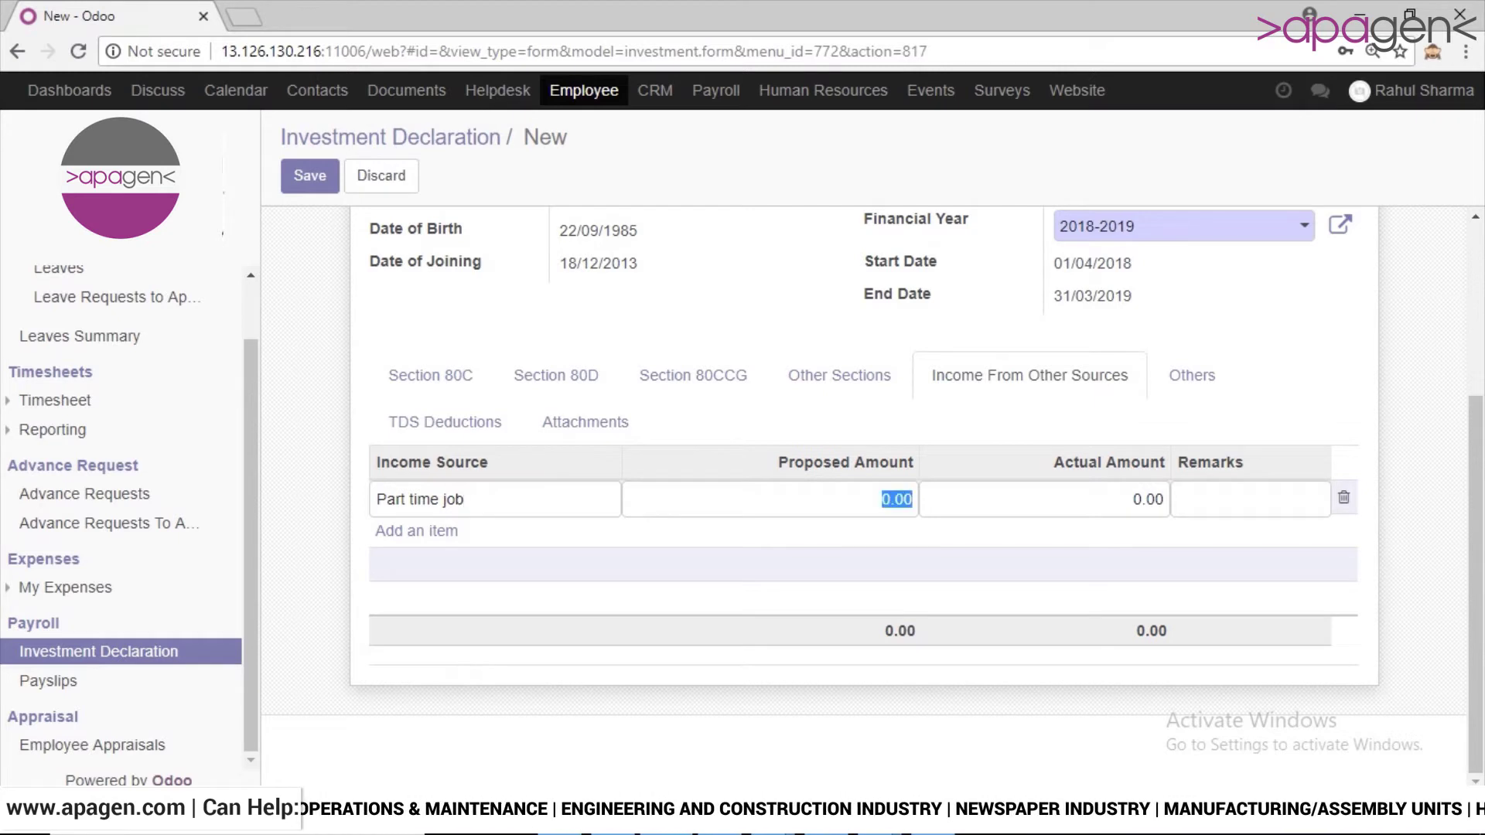
pyautogui.write('100.00')
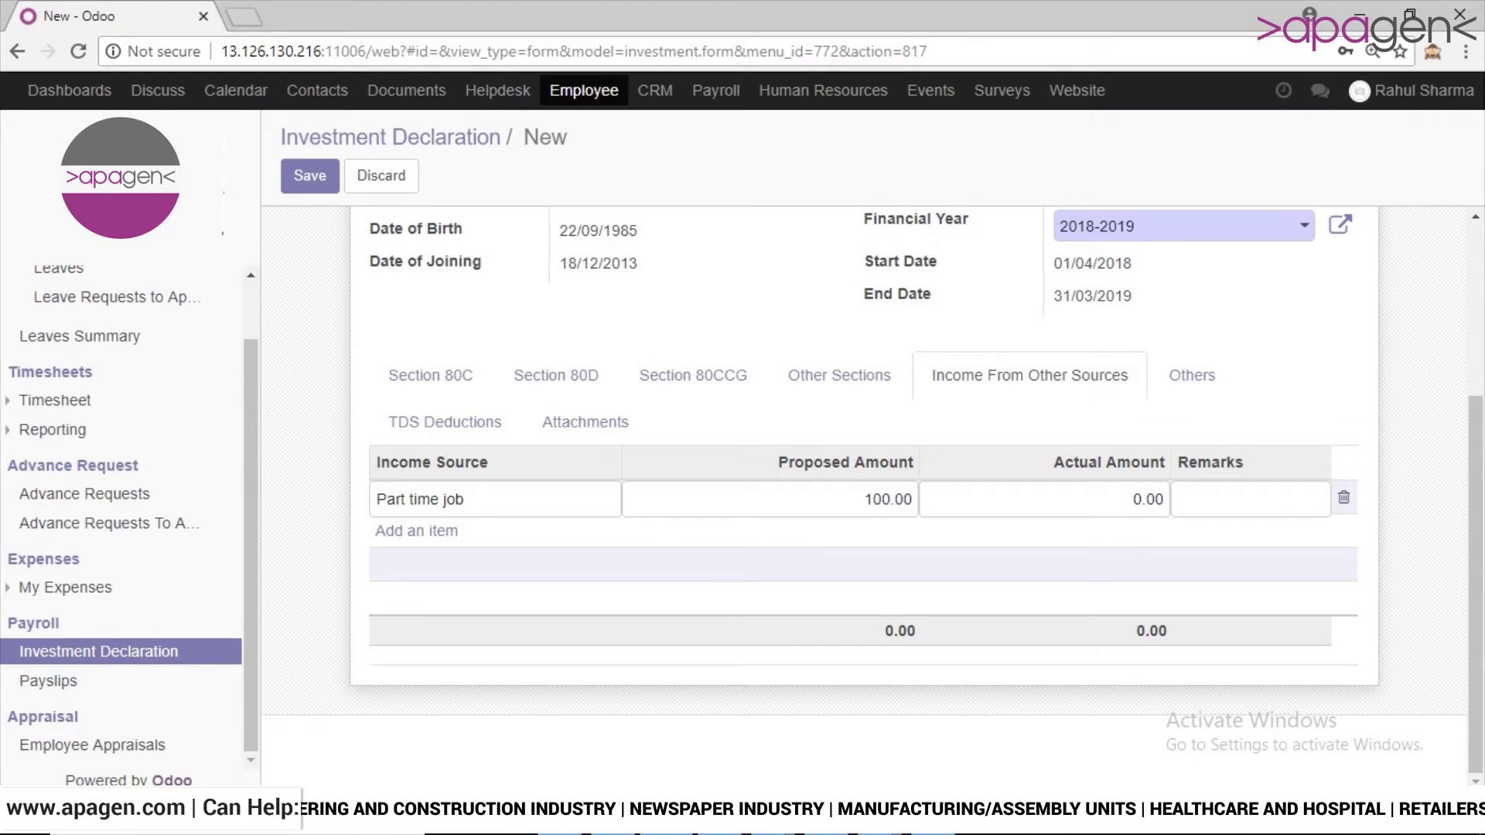
pyautogui.click(765, 423)
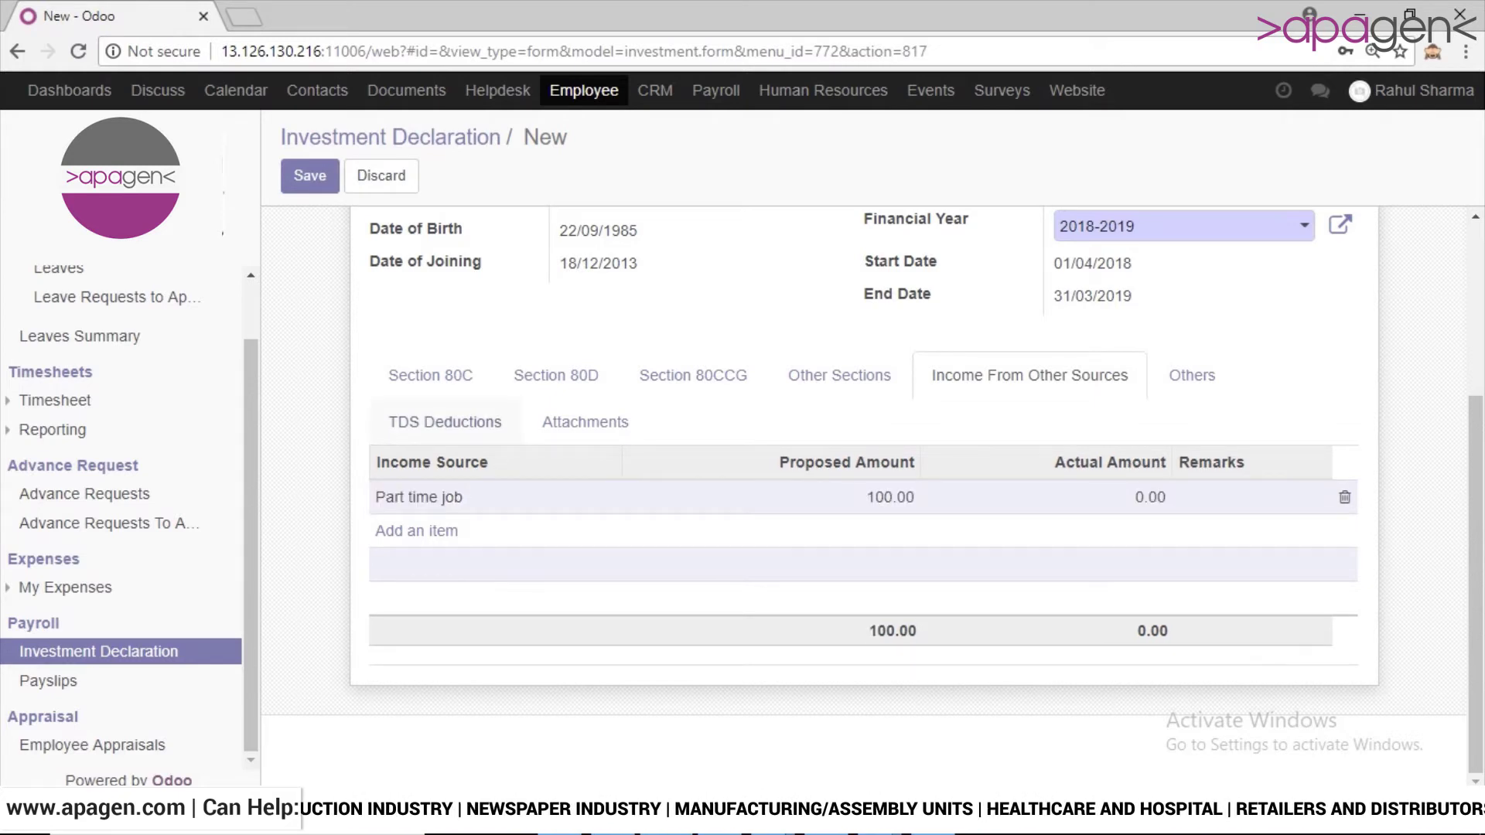
# Review the declaration's TDS deductions with their monthly amounts, and view its attachments section.
pyautogui.click(444, 421)
pyautogui.scroll(-1, 444, 422)
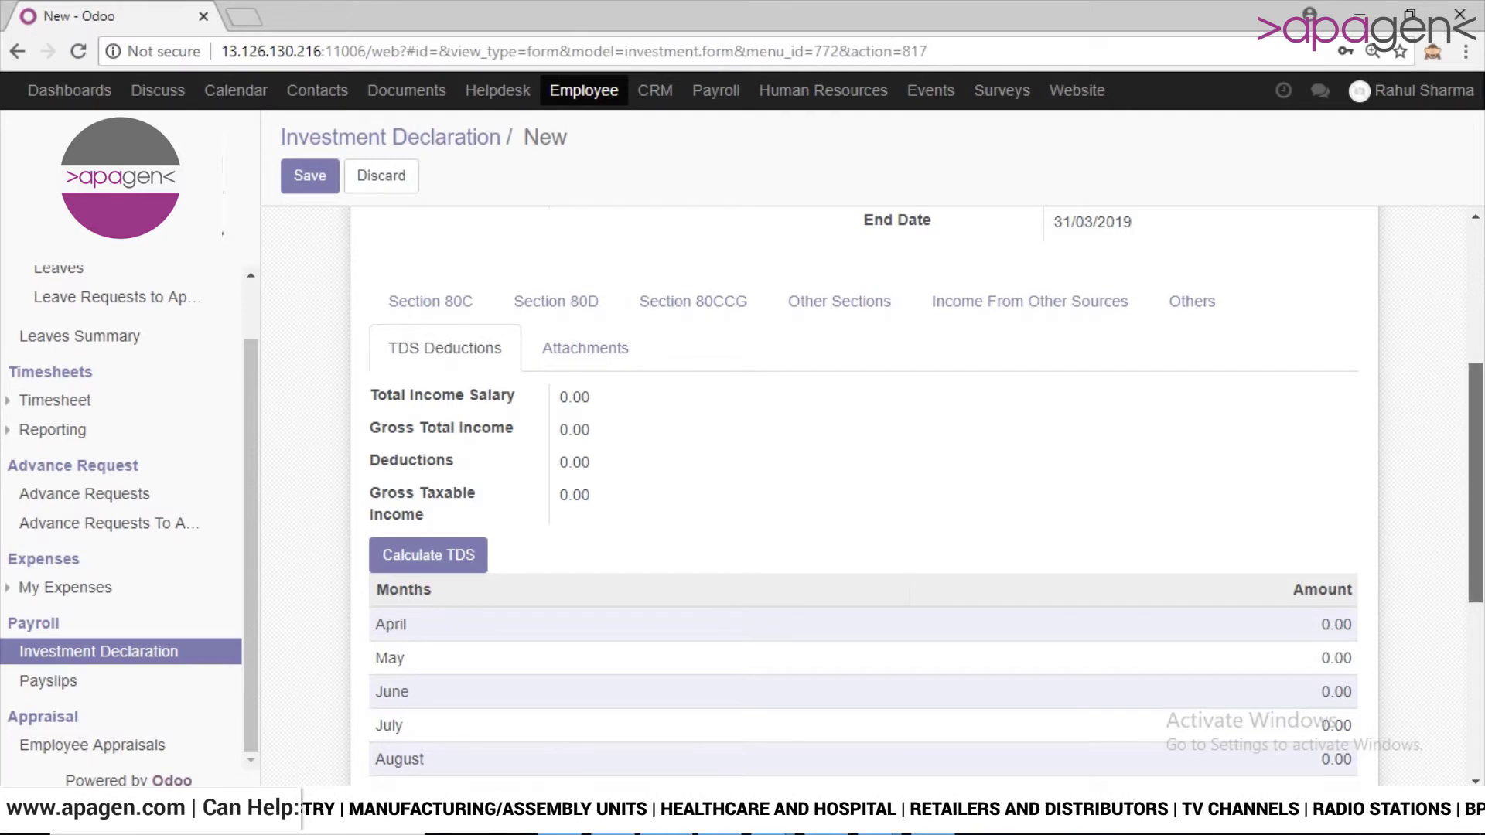
pyautogui.scroll(-4, 863, 495)
pyautogui.scroll(-2, 863, 495)
pyautogui.scroll(5, 863, 495)
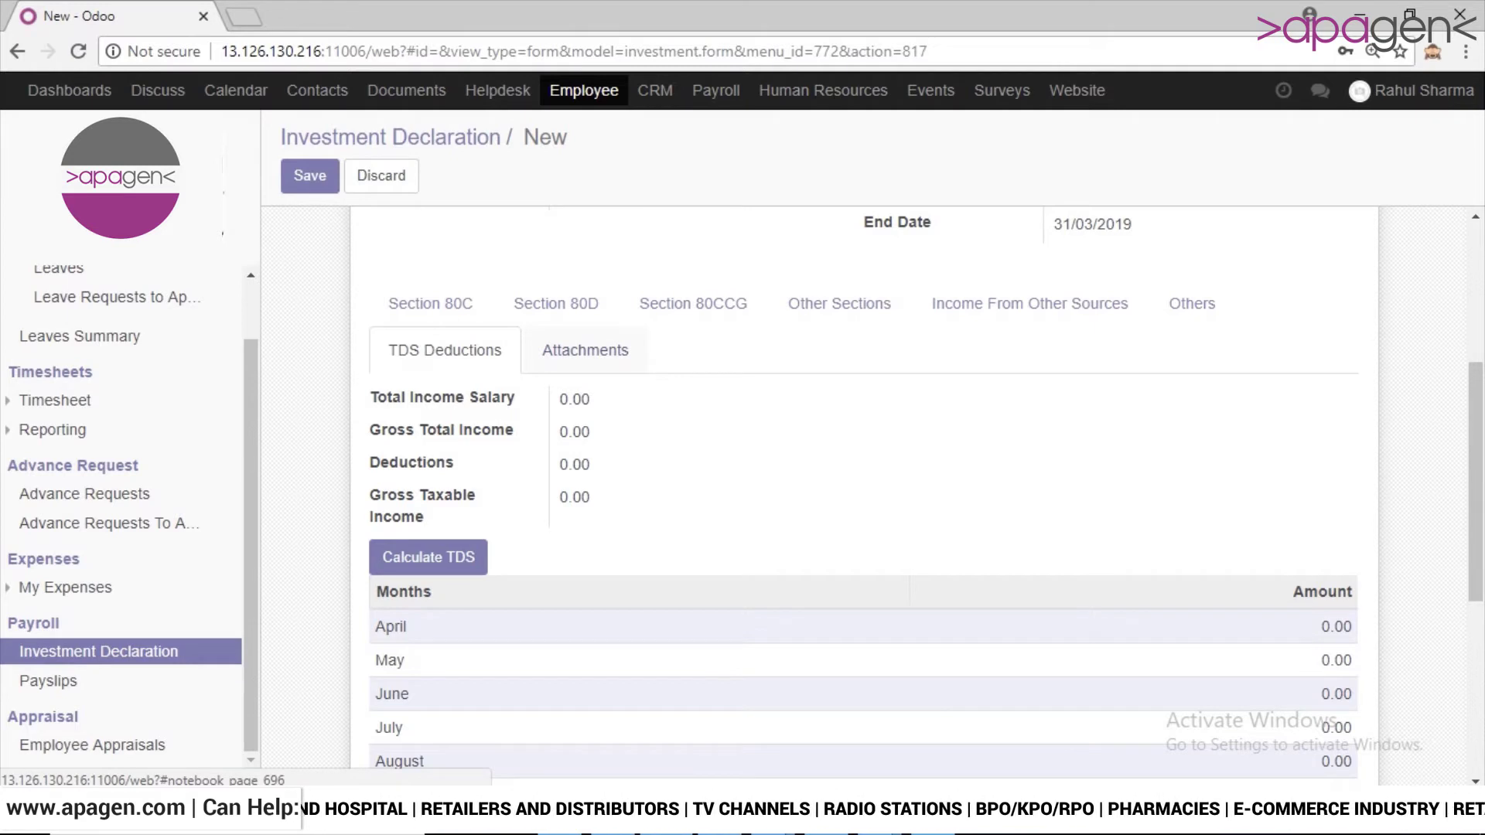
pyautogui.click(586, 350)
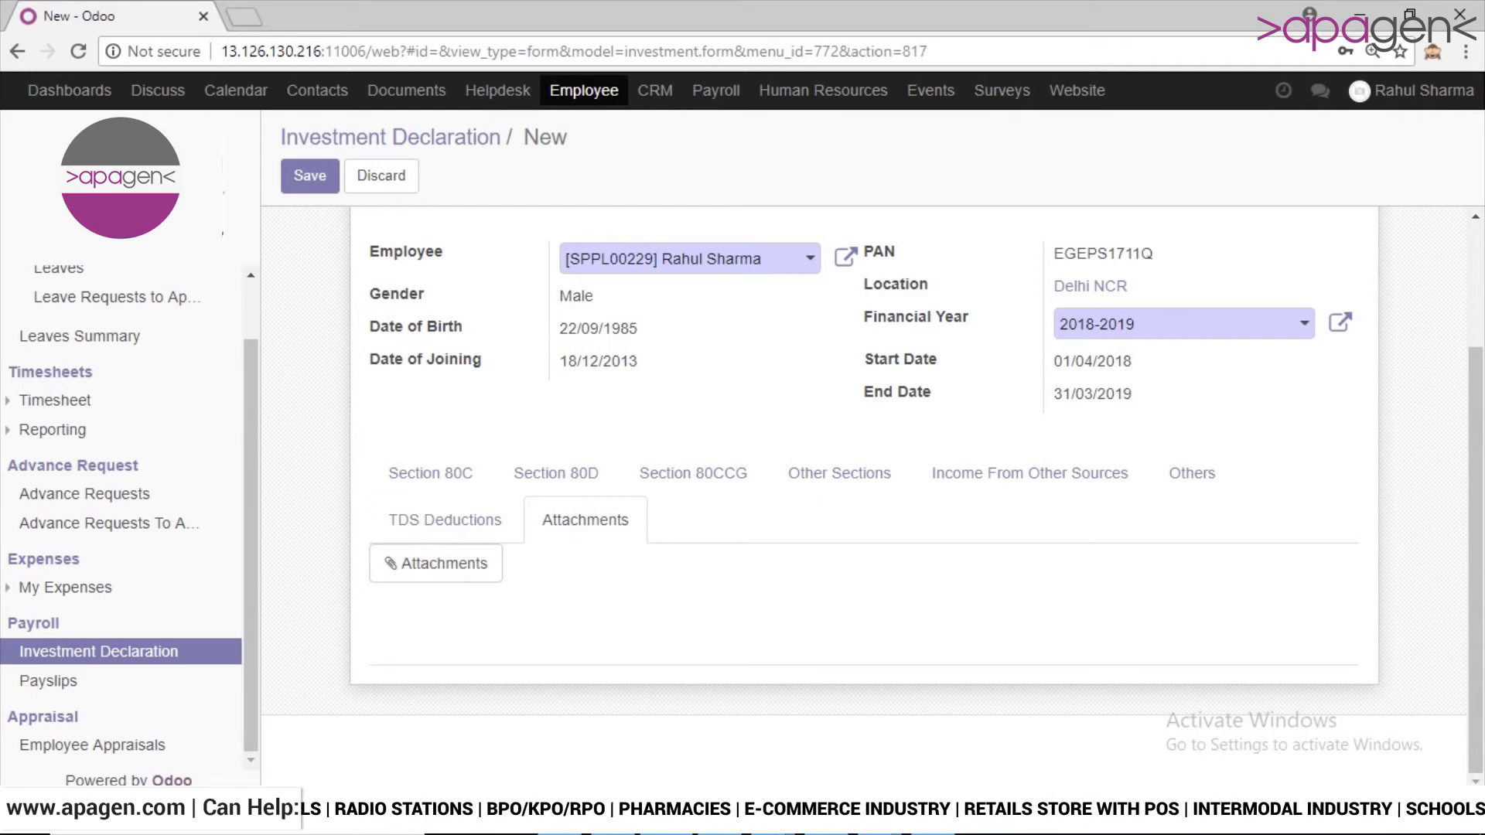
pyautogui.scroll(1, 872, 492)
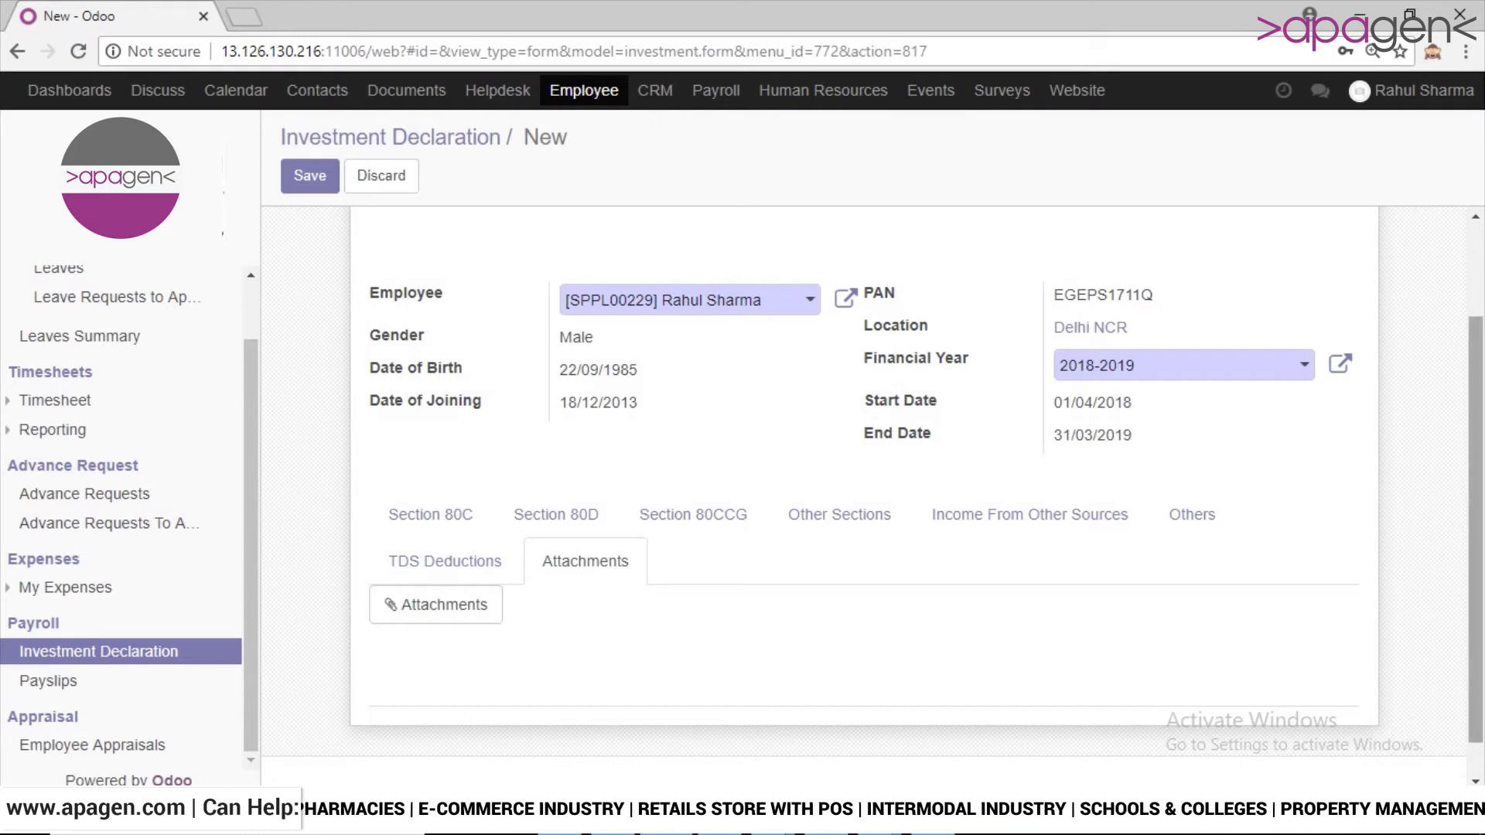
# Return to the Section 80C schemes and try to save the investment declaration for financial year 2018-2019.
pyautogui.scroll(3, 433, 619)
pyautogui.click(430, 624)
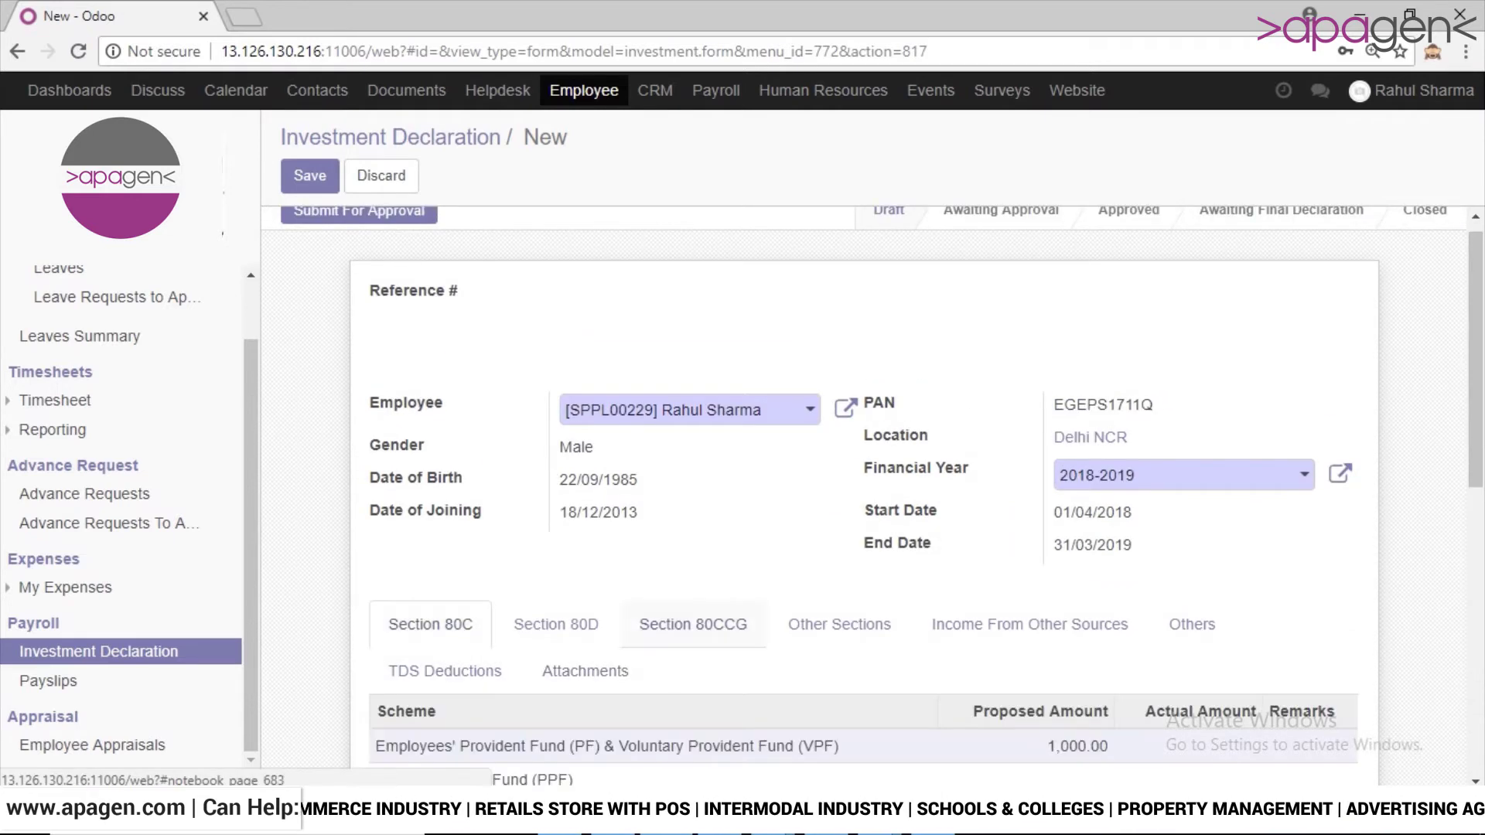
pyautogui.scroll(1, 430, 624)
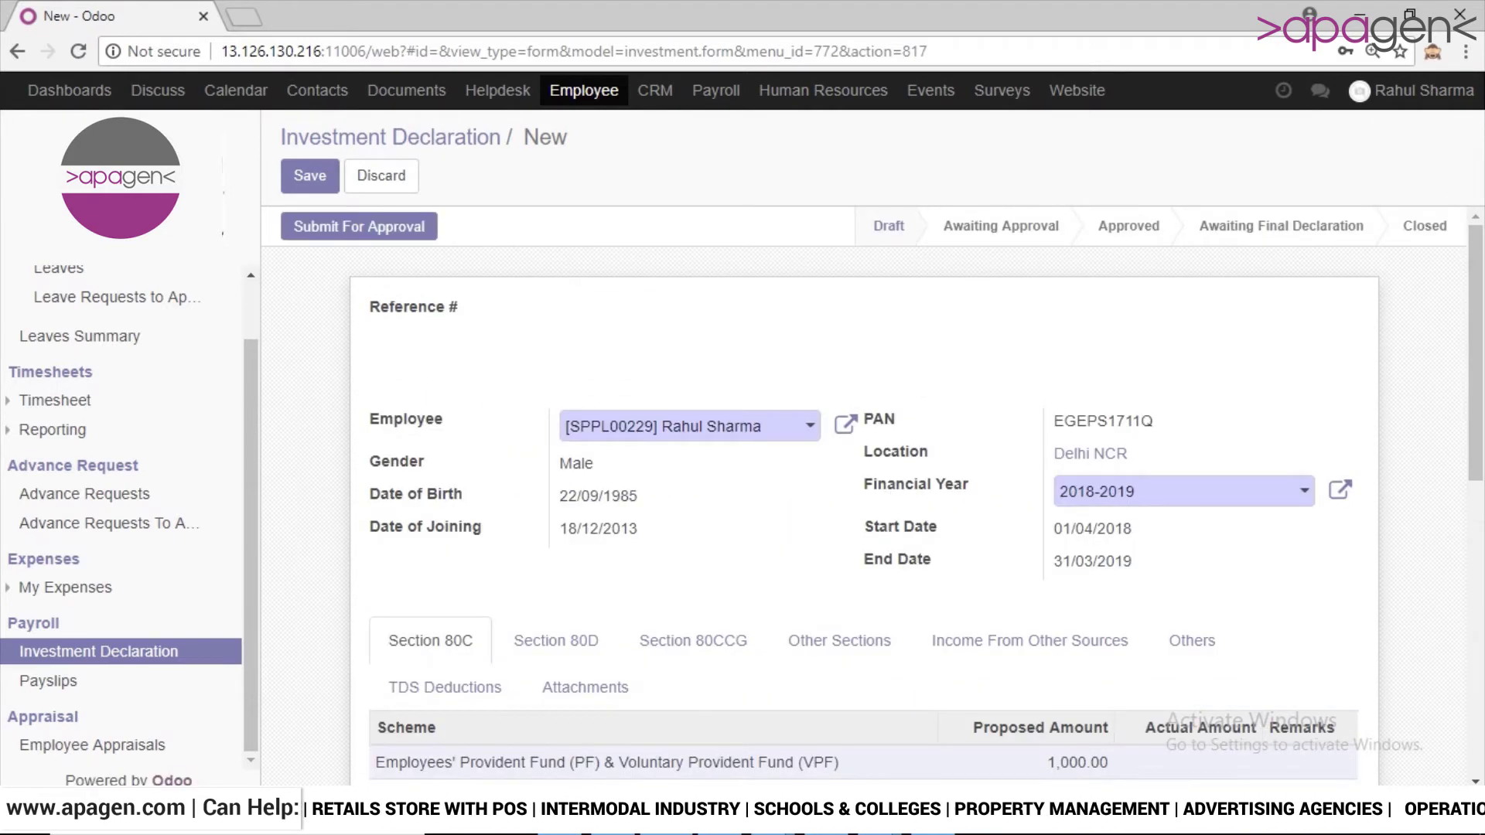
pyautogui.click(309, 175)
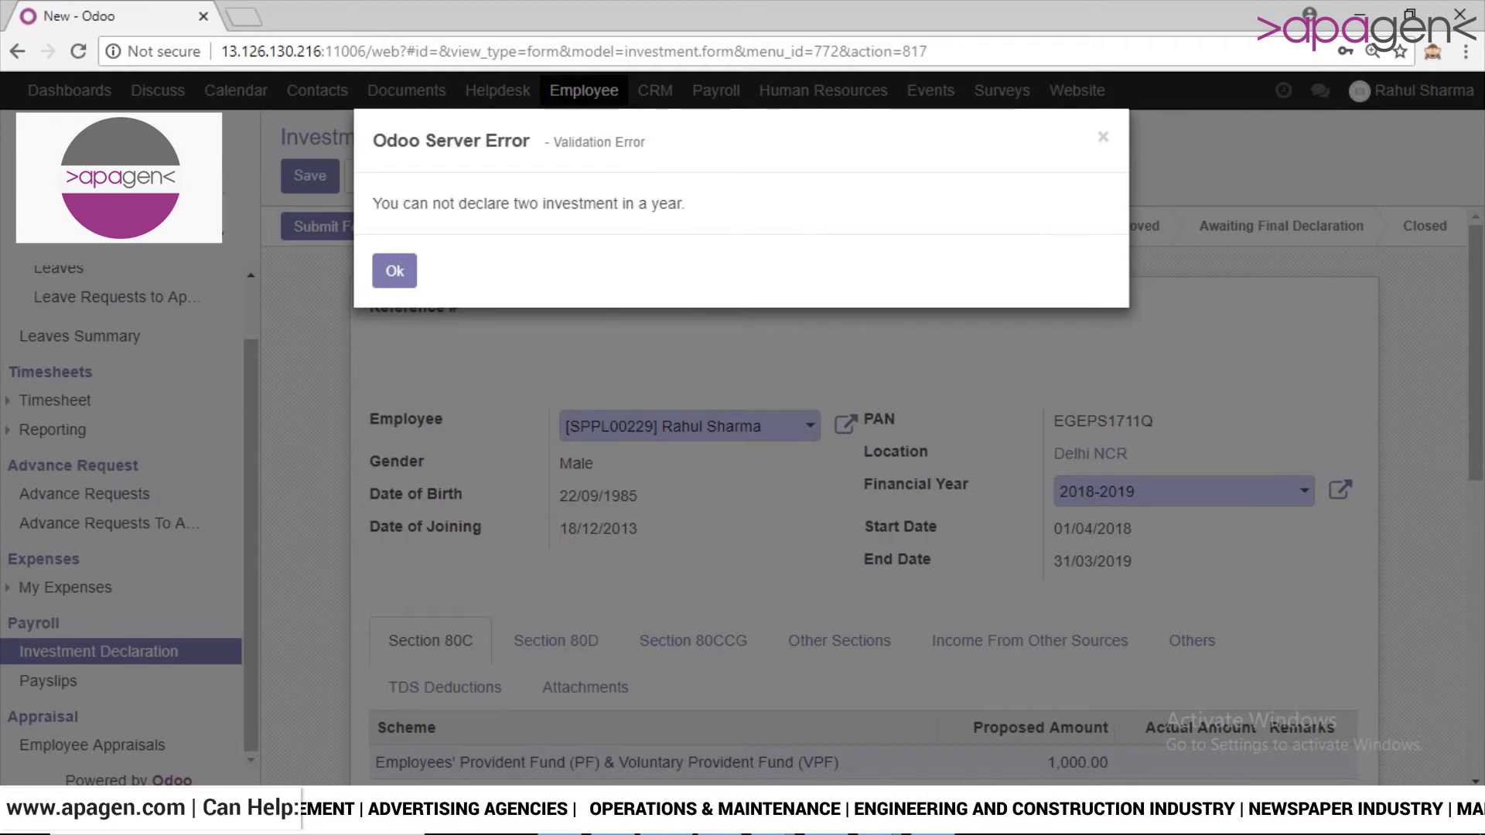
pyautogui.click(394, 271)
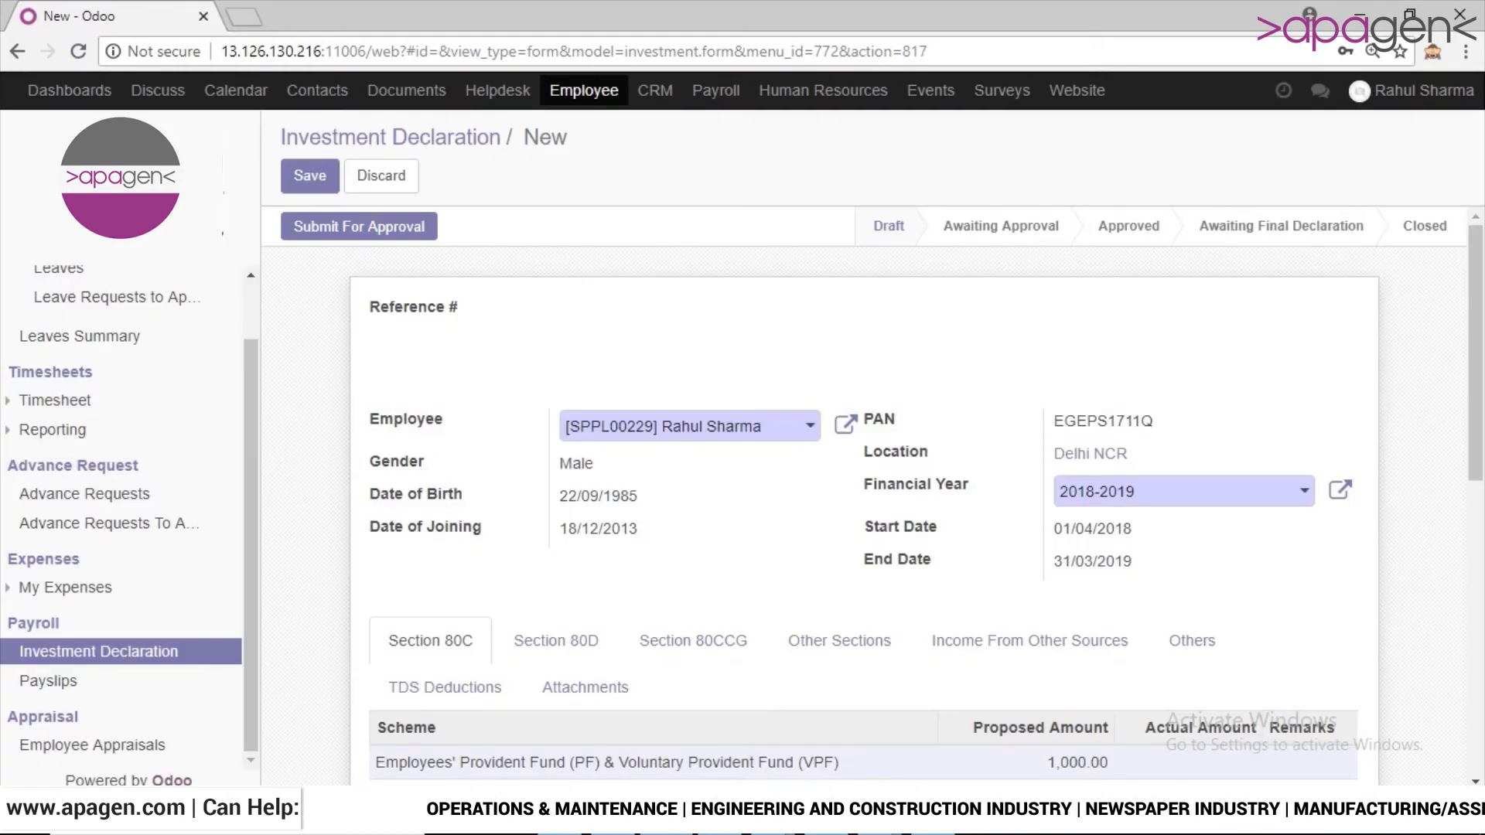
pyautogui.click(309, 175)
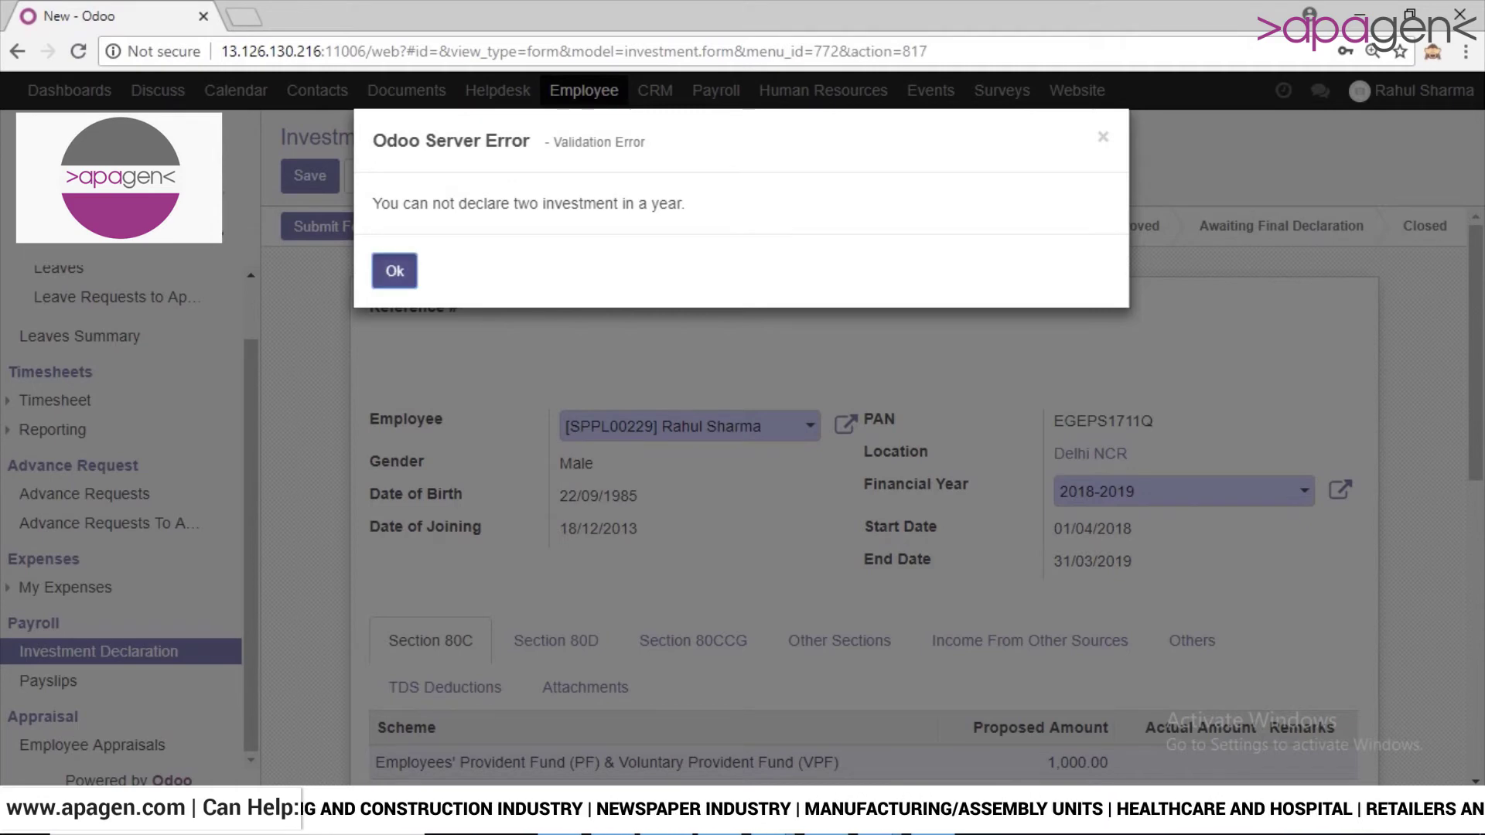
pyautogui.click(394, 271)
# Set the declaration's financial year to 2017-2018 and save the record.
pyautogui.press('Down')
pyautogui.press('Down')
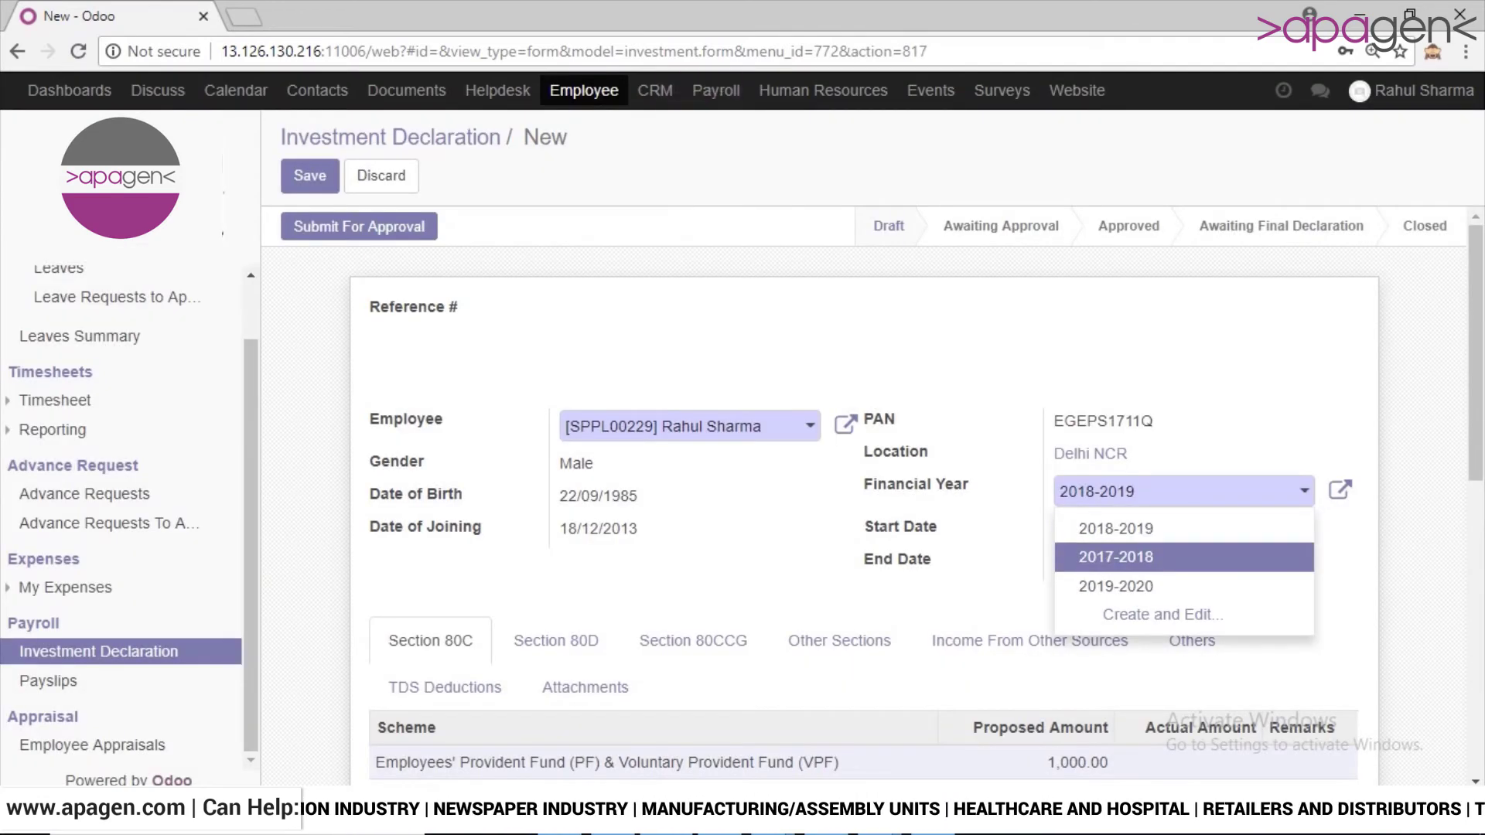
pyautogui.press('Return')
pyautogui.hotkey('alt', 's')
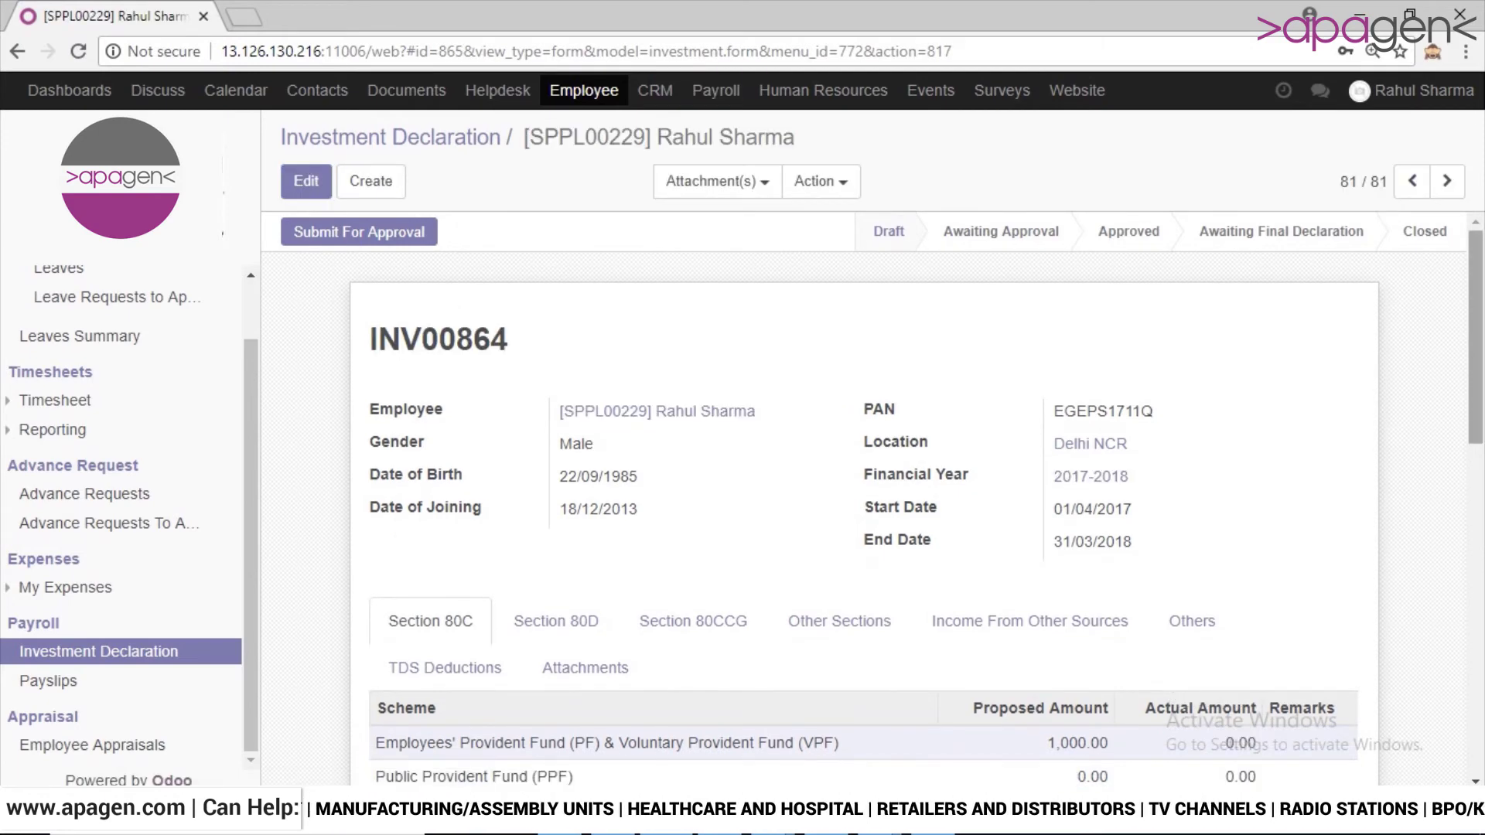
# Look over the saved investment declaration and submit it for approval.
pyautogui.scroll(-5, 872, 464)
pyautogui.scroll(5, 872, 464)
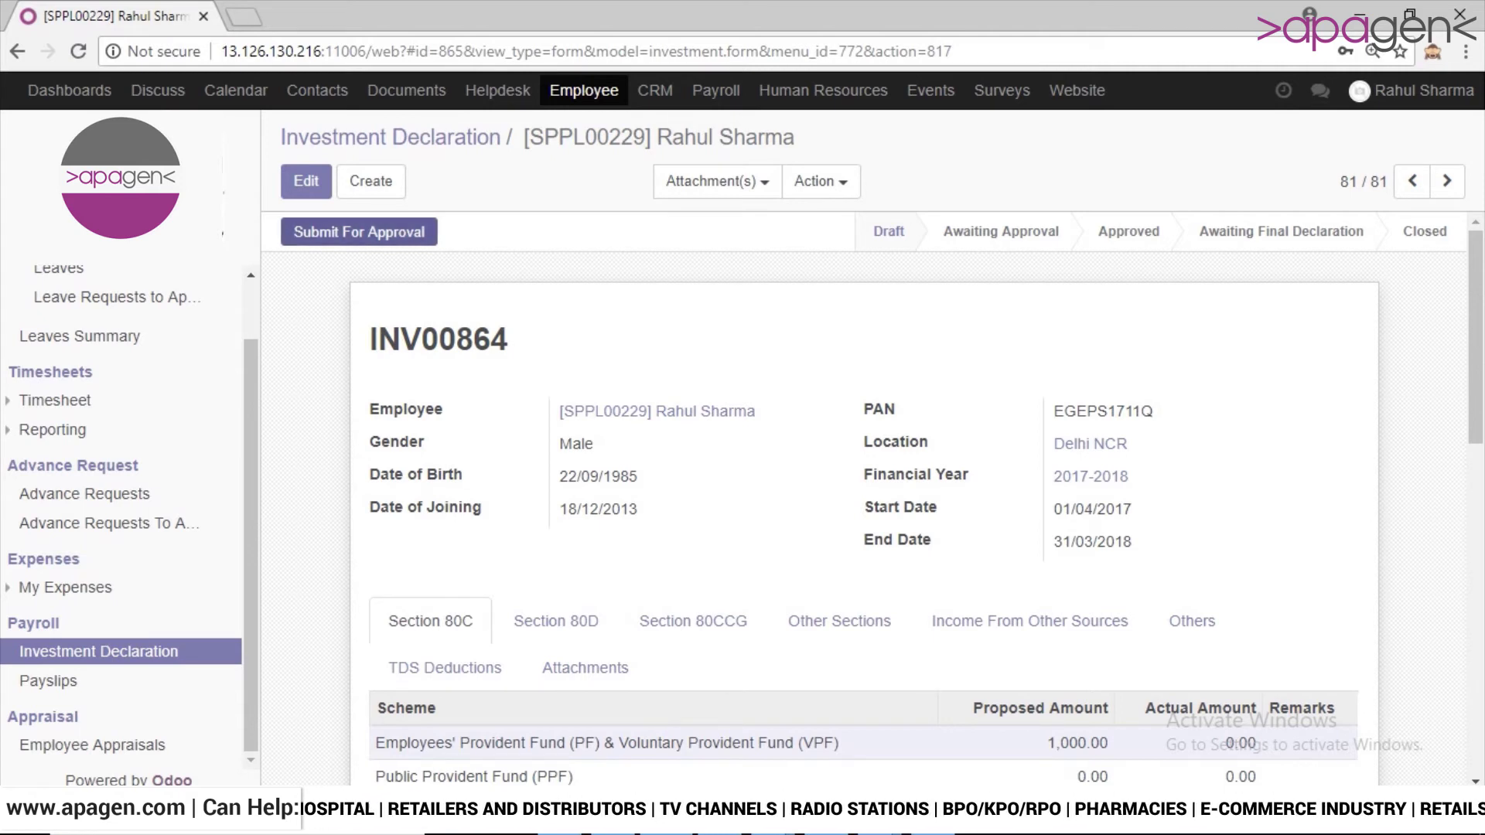
pyautogui.click(359, 232)
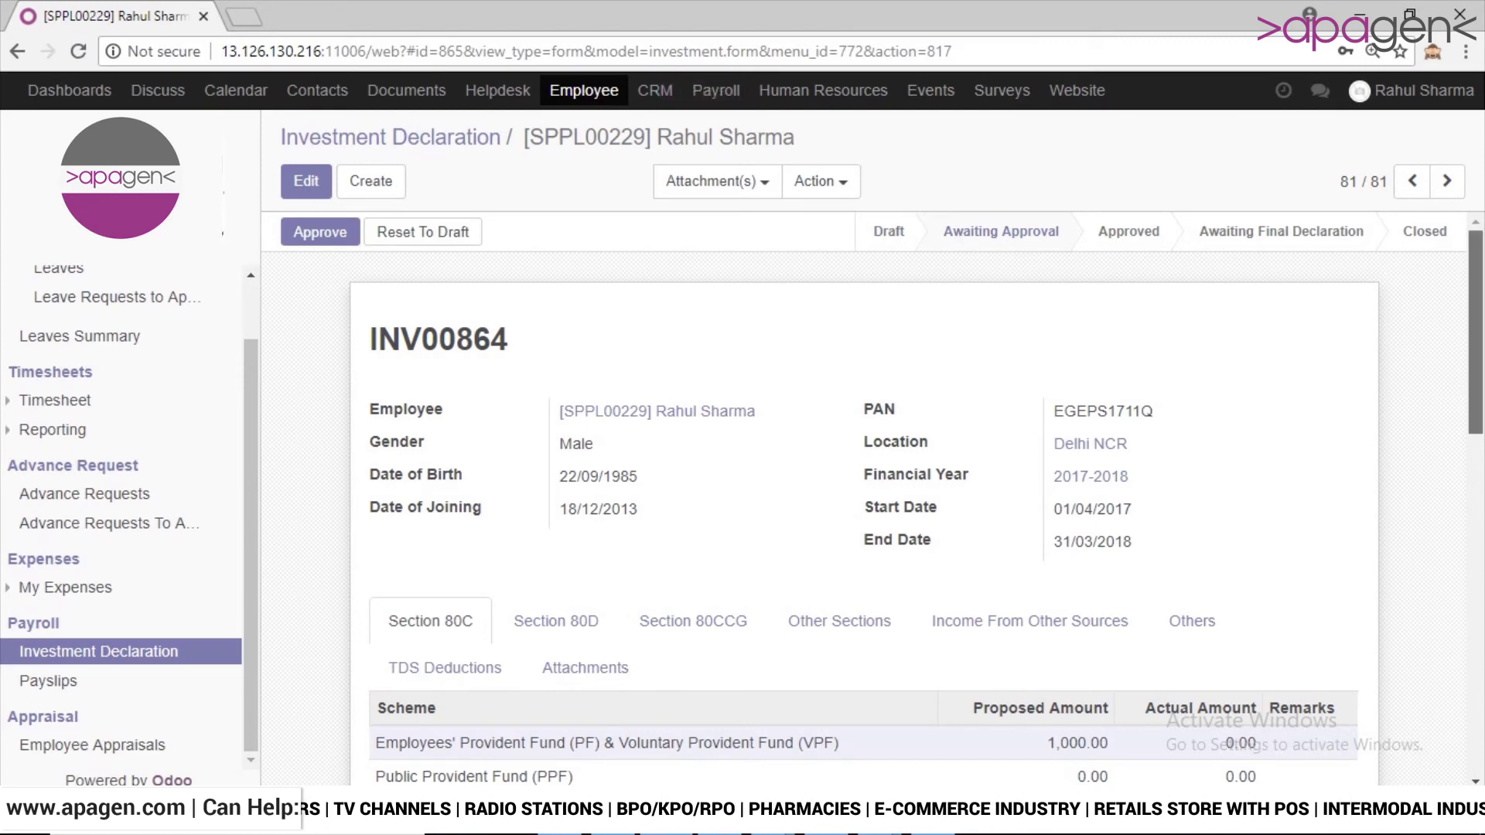
pyautogui.scroll(-3, 864, 495)
pyautogui.scroll(3, 863, 495)
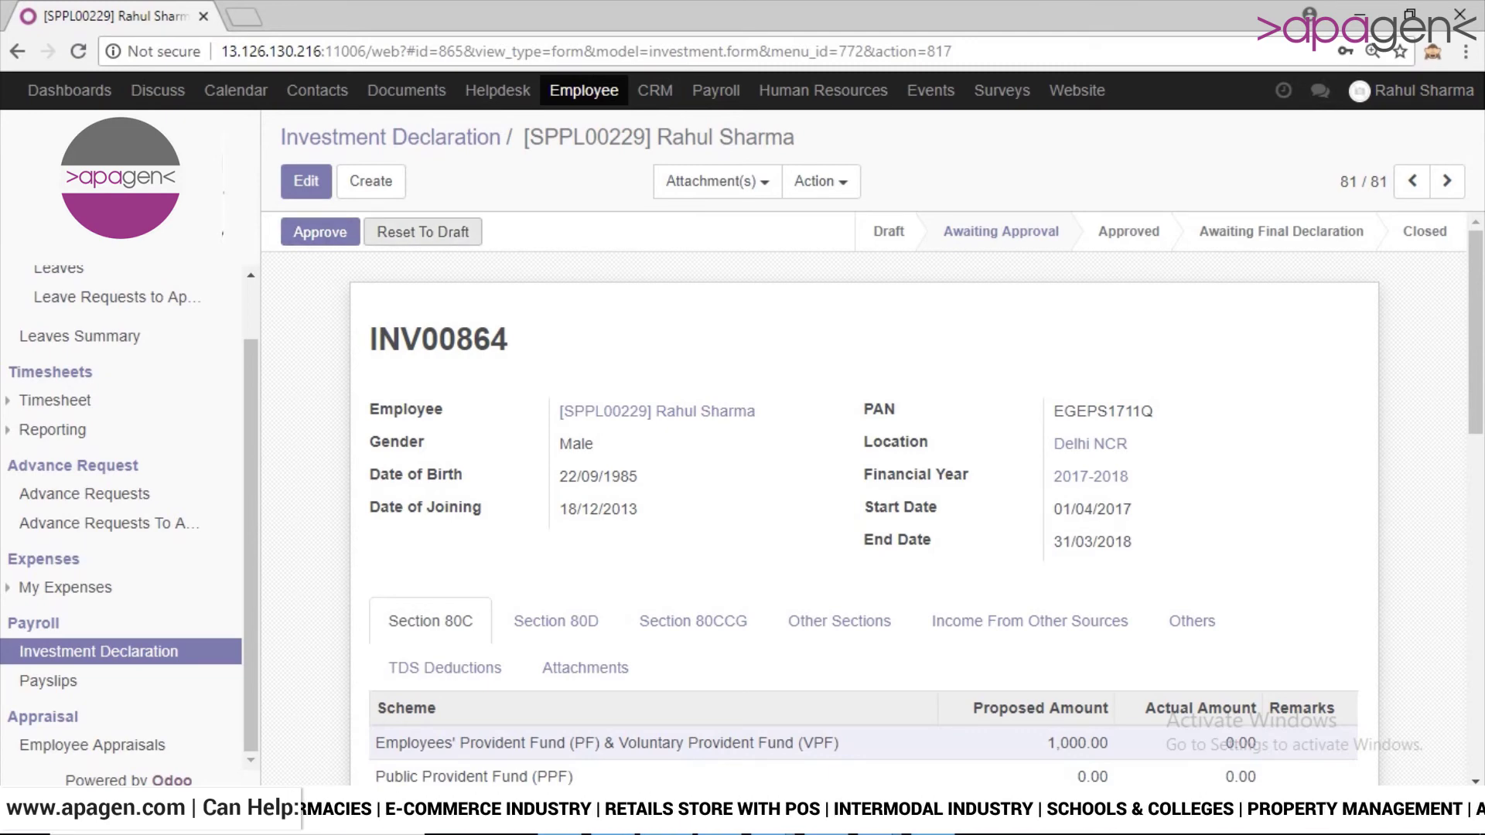
pyautogui.scroll(-3, 863, 495)
pyautogui.scroll(3, 864, 495)
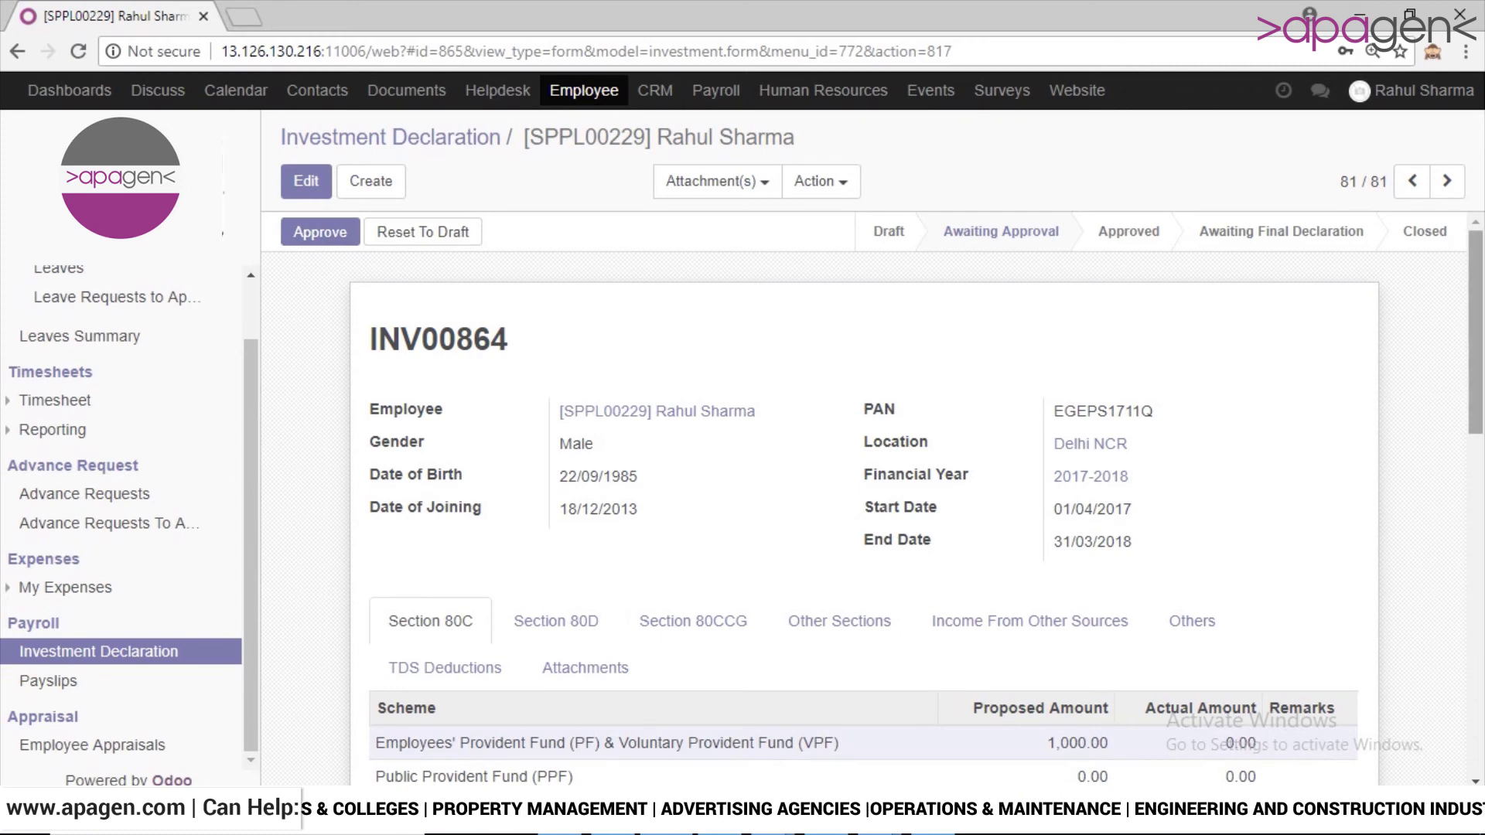
pyautogui.scroll(-2, 863, 495)
pyautogui.scroll(2, 864, 495)
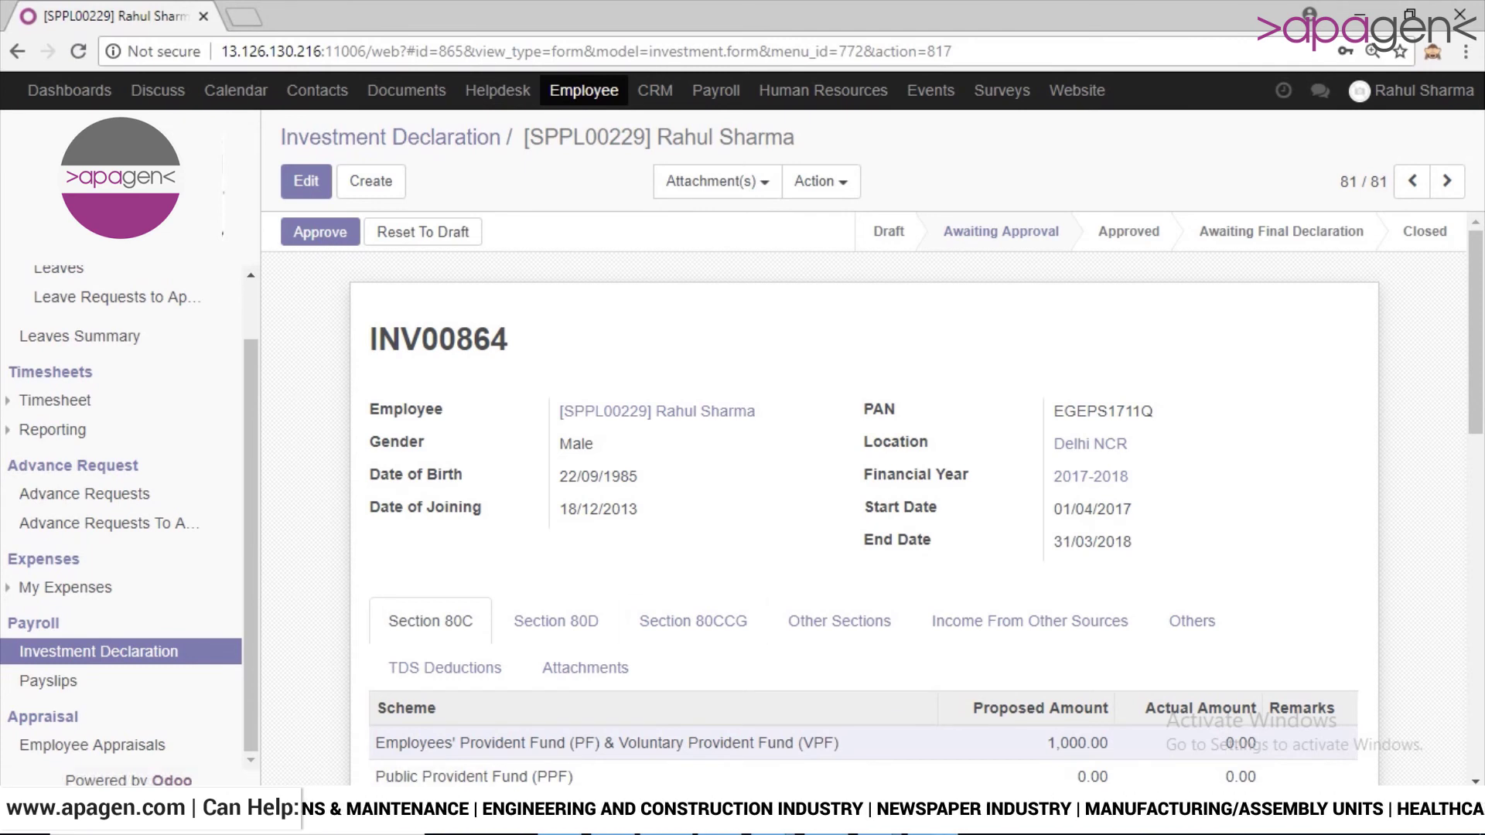
pyautogui.click(933, 818)
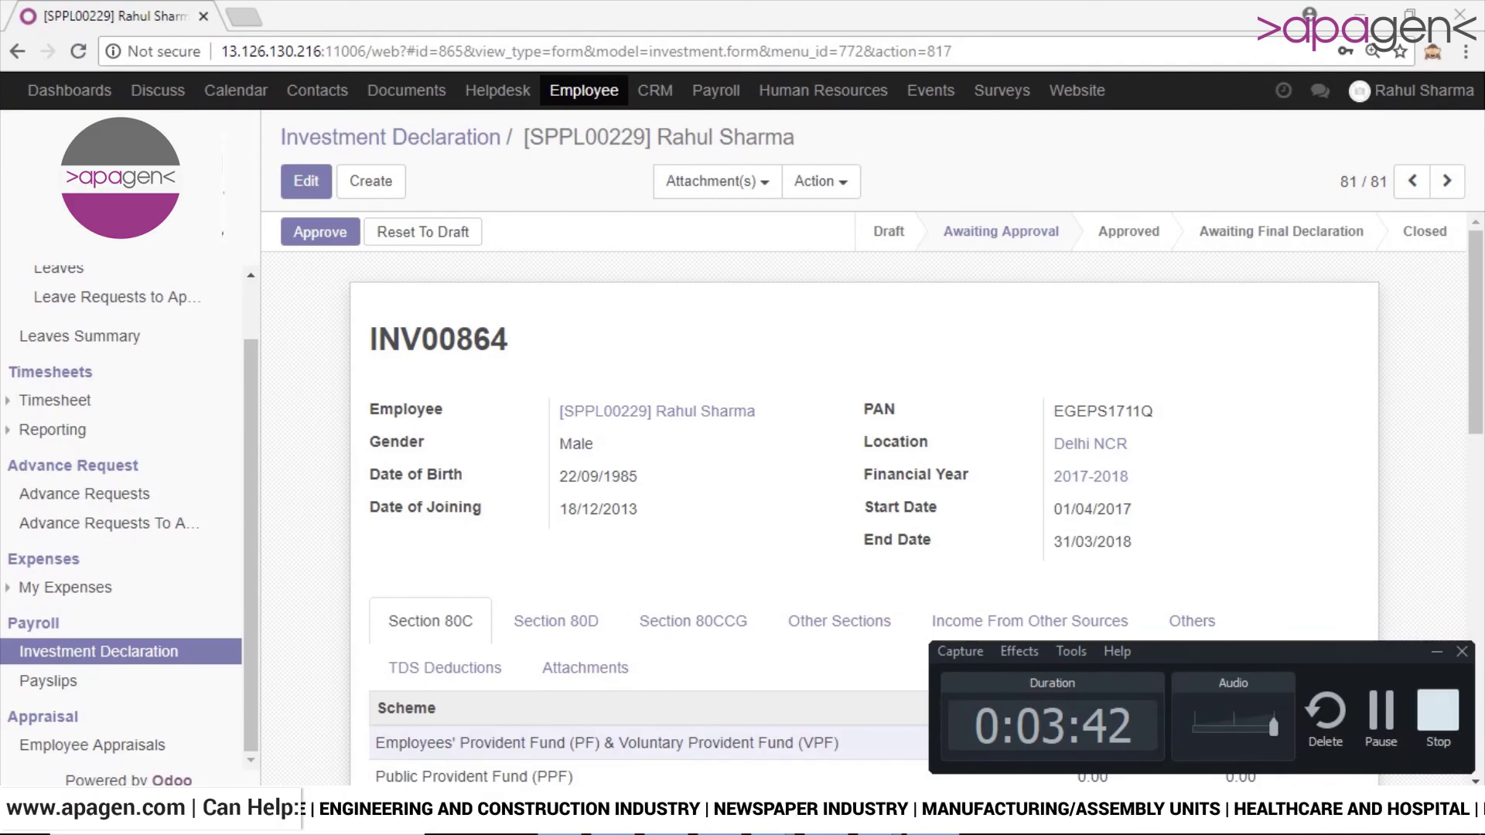